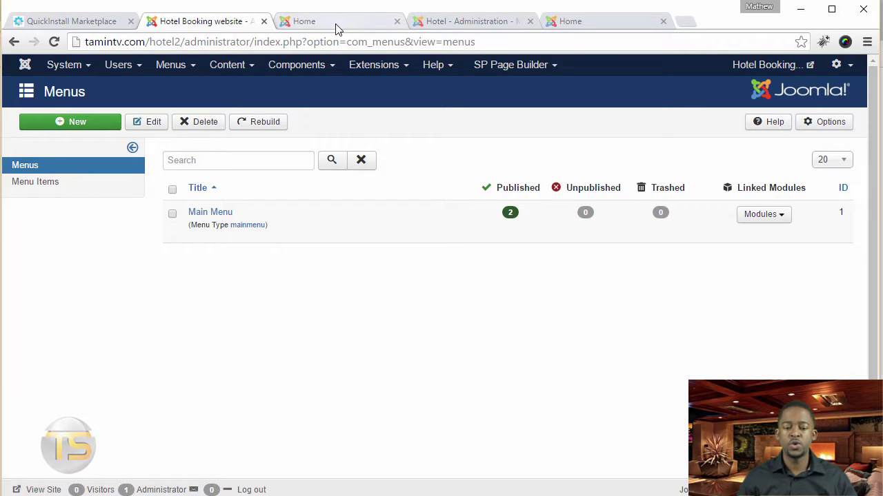
Open the Main Menu's item list showing Home and Discussions
click(336, 26)
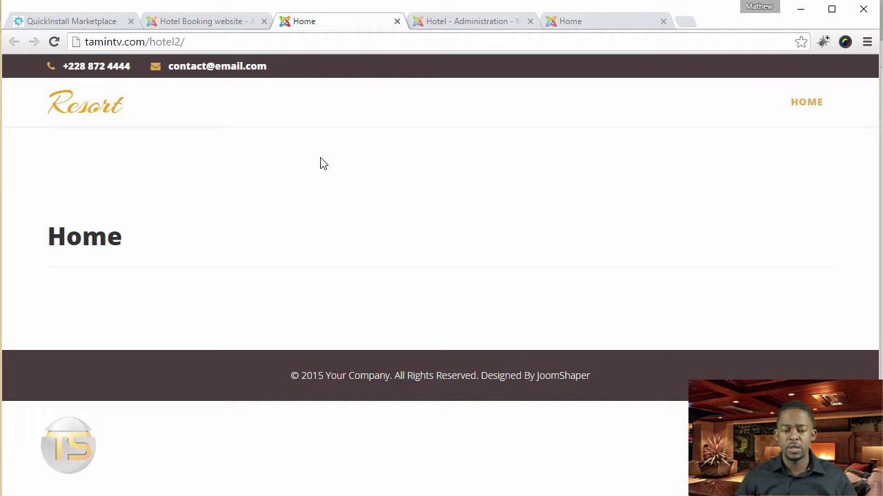
click(201, 23)
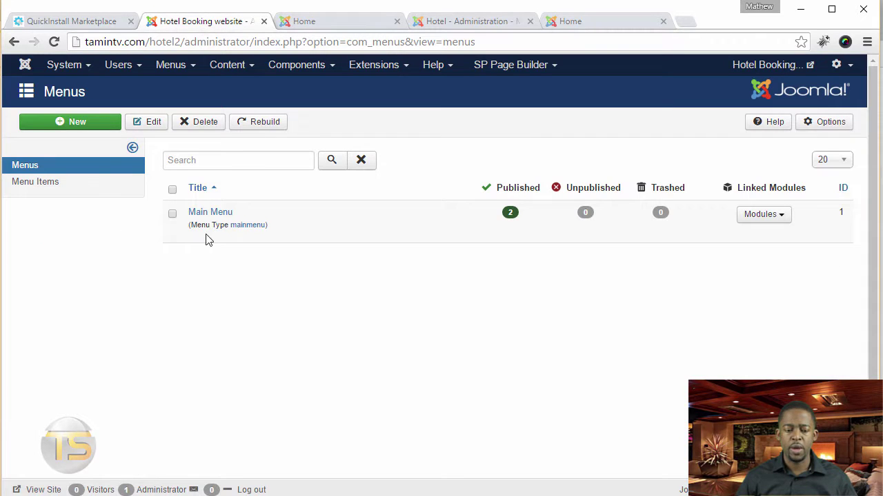
click(211, 213)
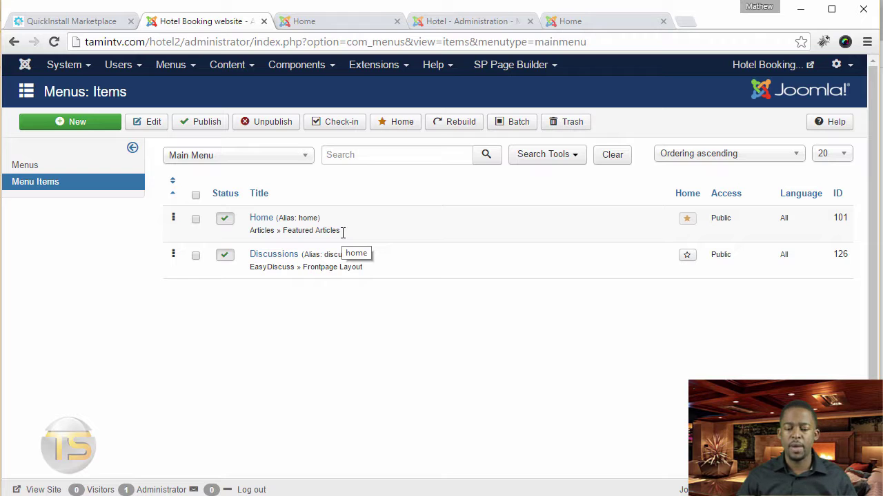
Reload the live site and check its Discussions forum page, then return to the admin item list
click(333, 24)
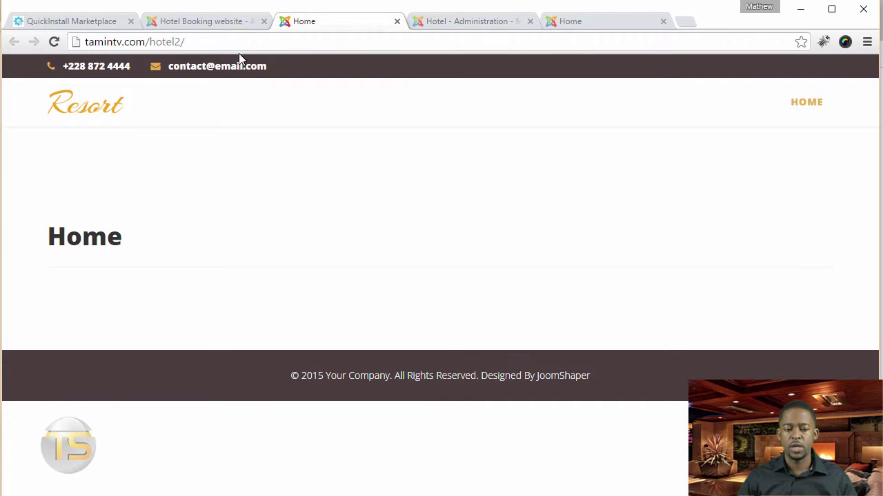
click(54, 42)
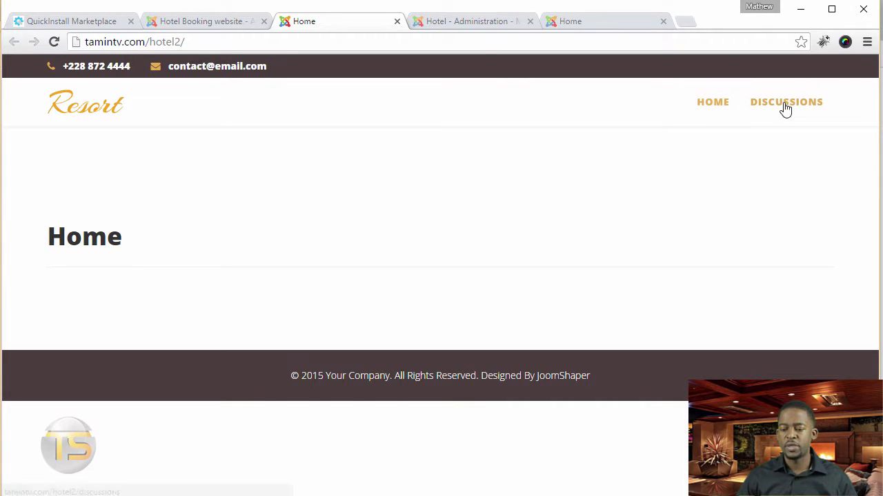
click(787, 103)
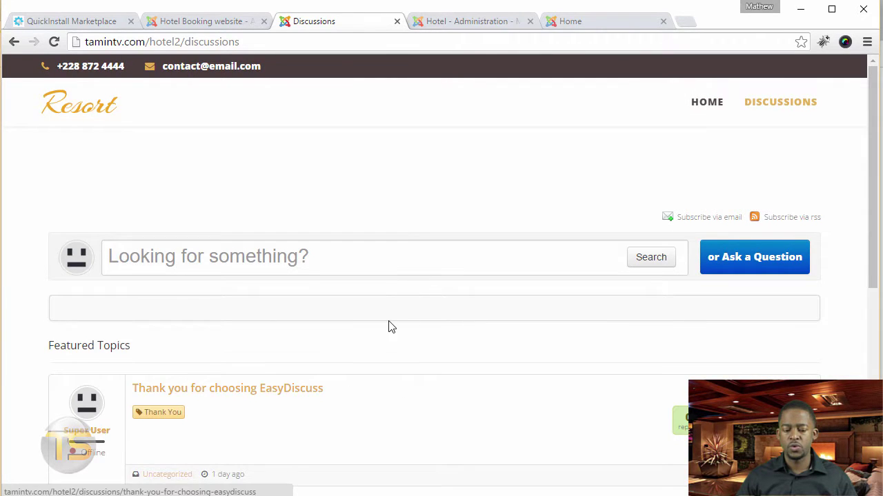
scroll(389, 325, down, 5)
scroll(459, 330, up, 5)
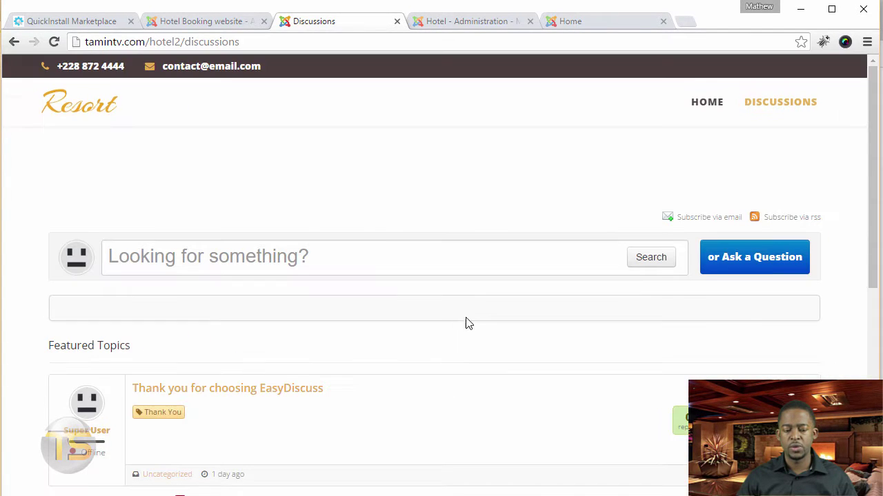
click(213, 22)
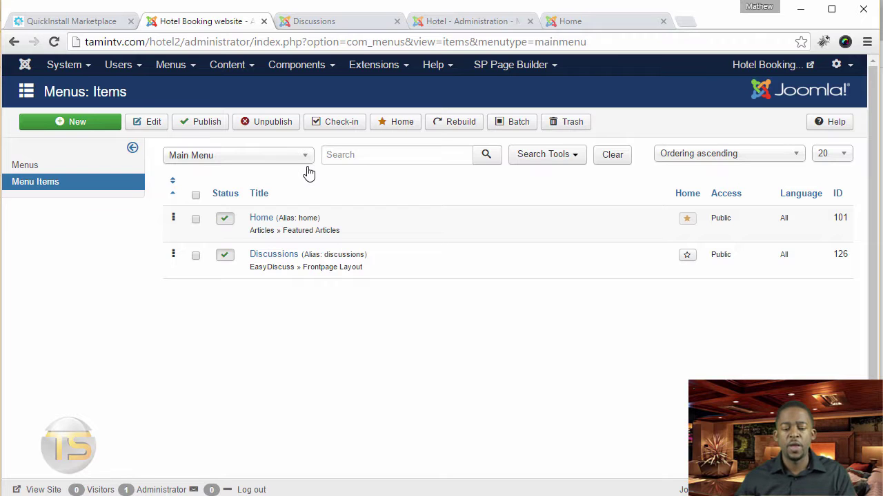
Start a new Main Menu item titled 'About Us'
click(84, 124)
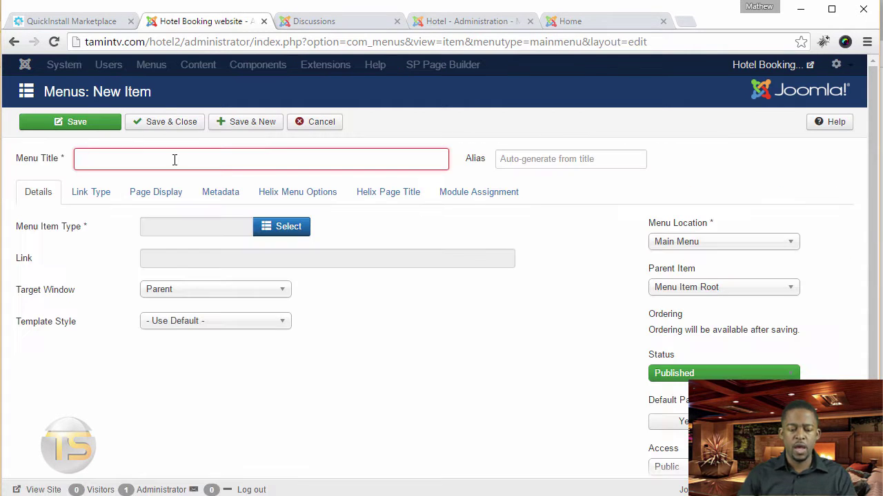
text(About)
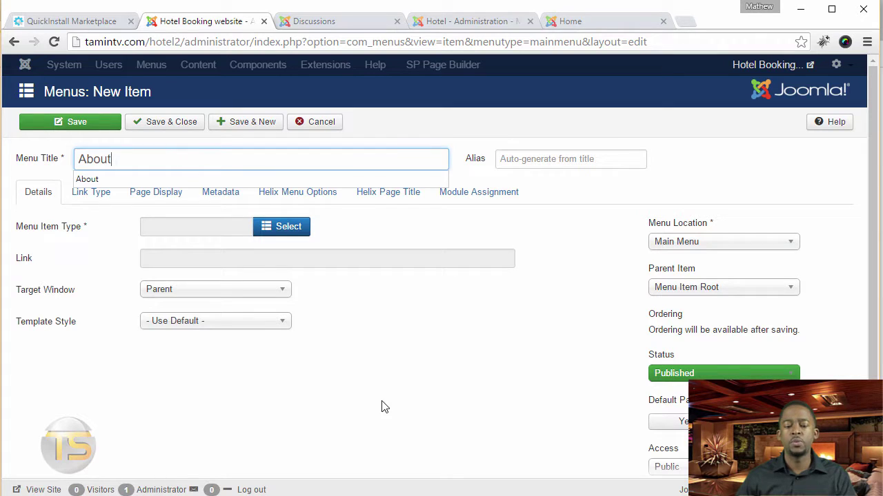
click(391, 377)
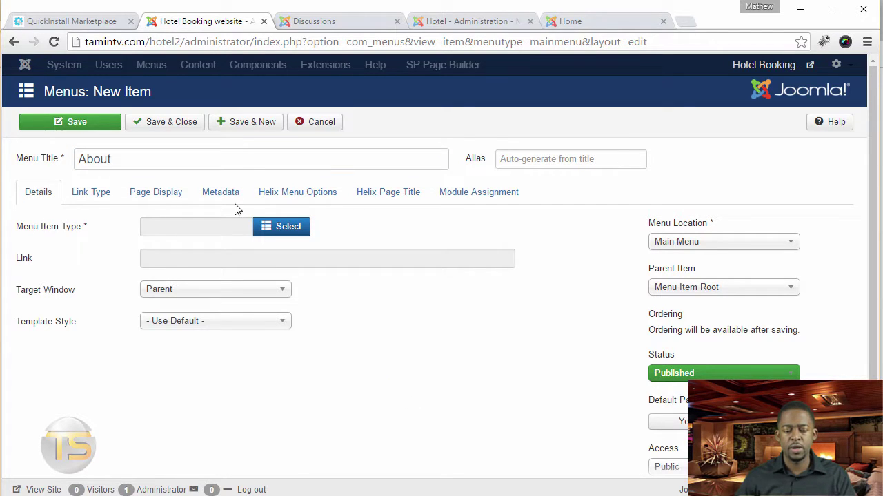
click(241, 163)
text(Us)
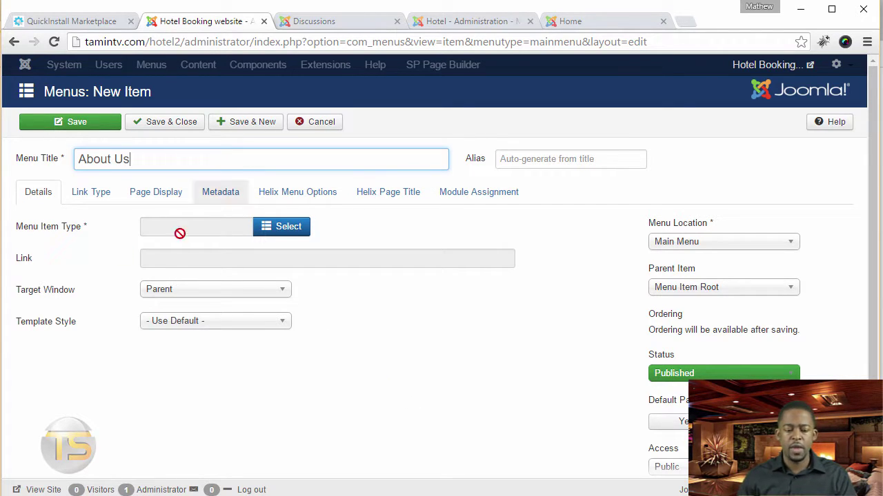
Set the About Us item type to System Links > External URL
click(279, 231)
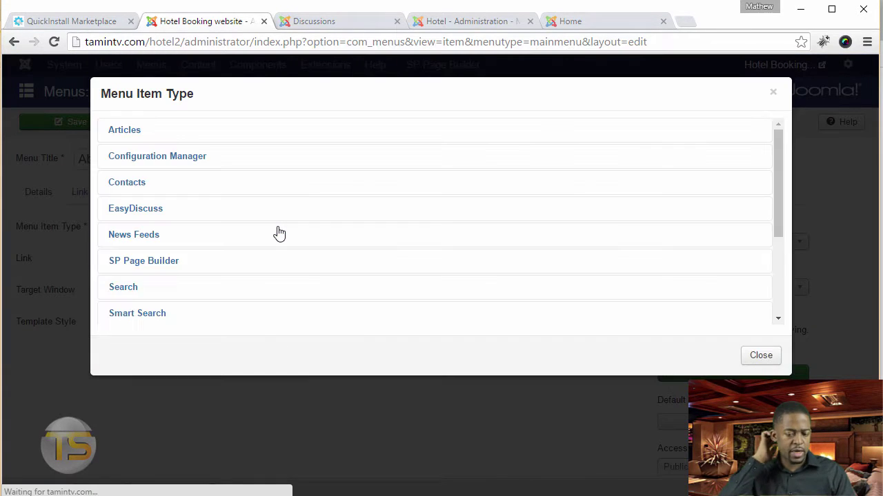
click(126, 129)
scroll(264, 235, down, 2)
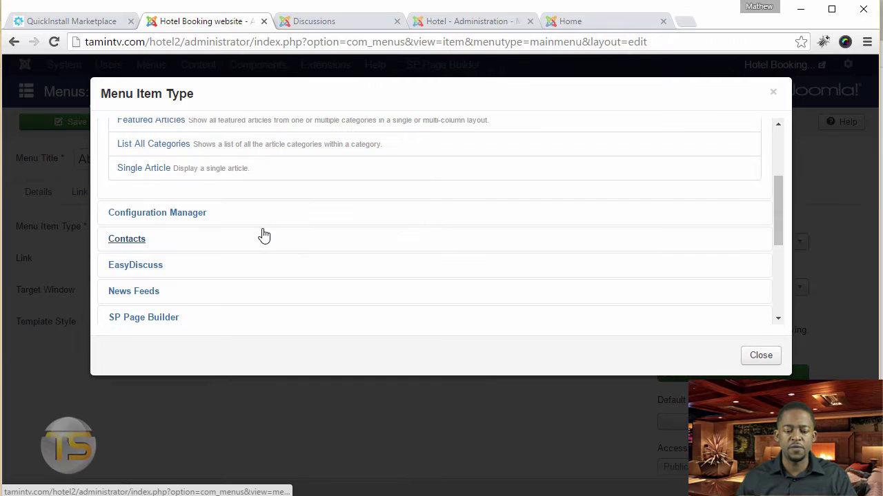
scroll(264, 235, up, 2)
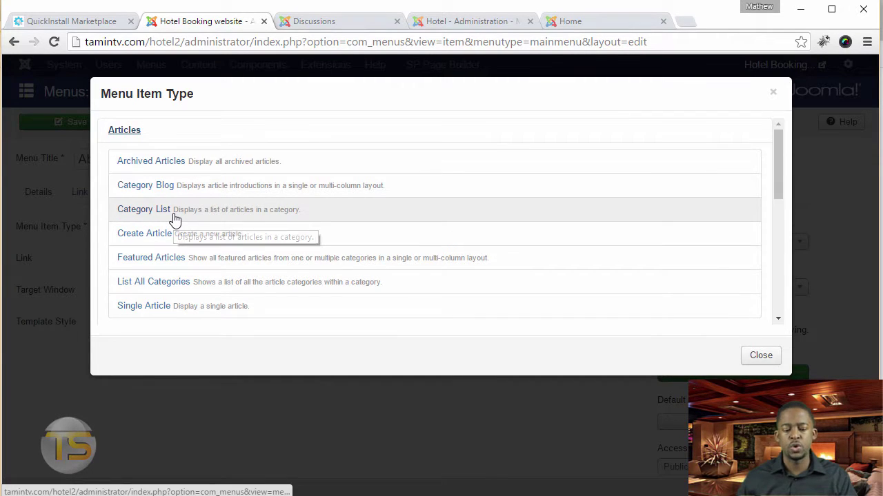
click(131, 132)
scroll(201, 227, down, 4)
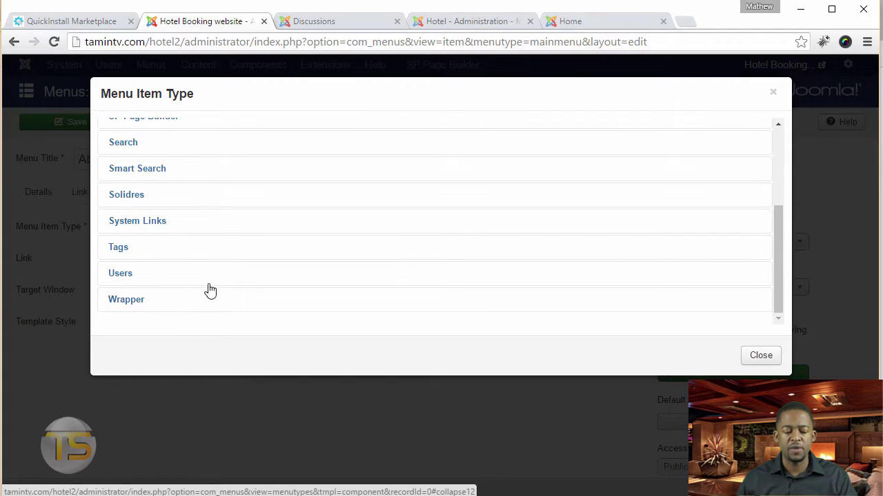
click(153, 222)
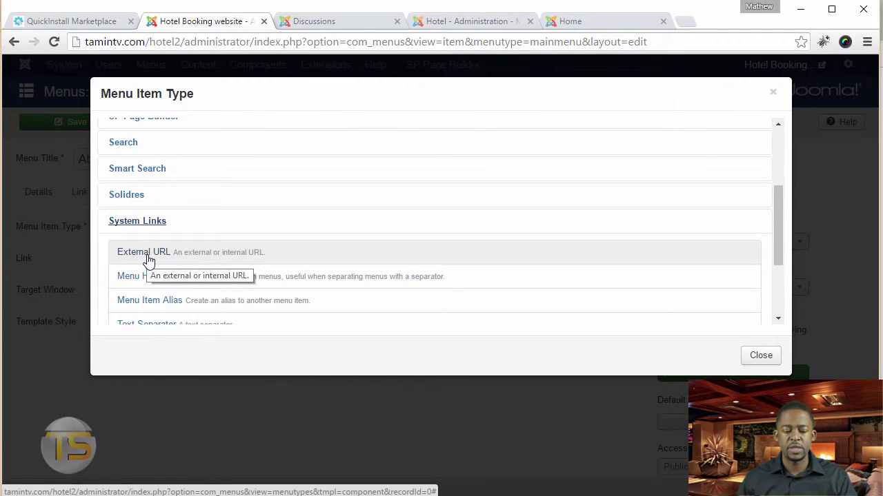
click(147, 257)
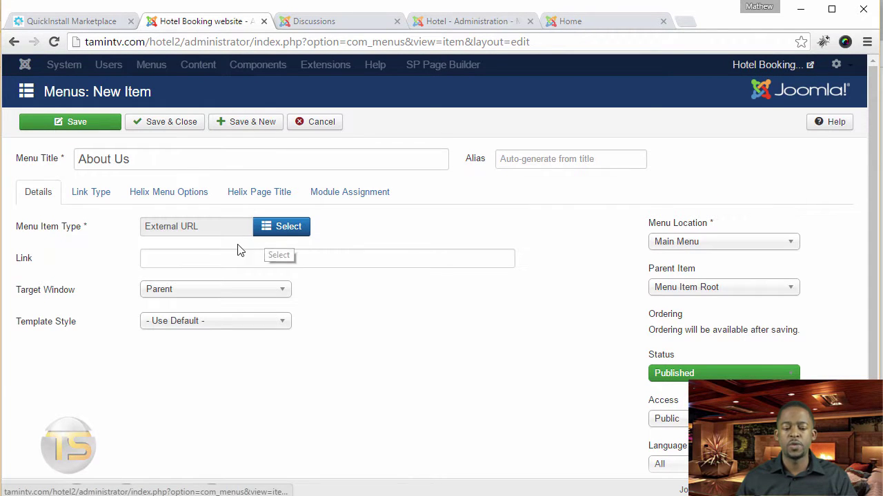
Enter # as the About Us link and save it with Save & New
click(237, 256)
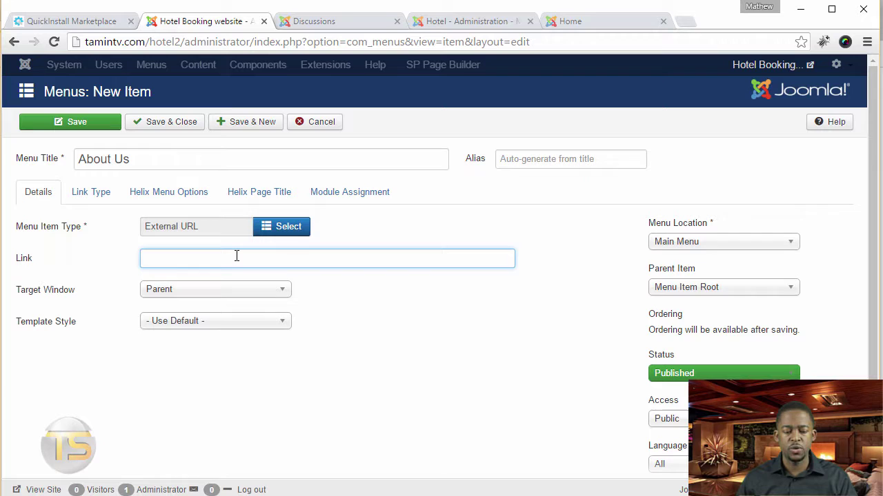
text(#)
click(268, 192)
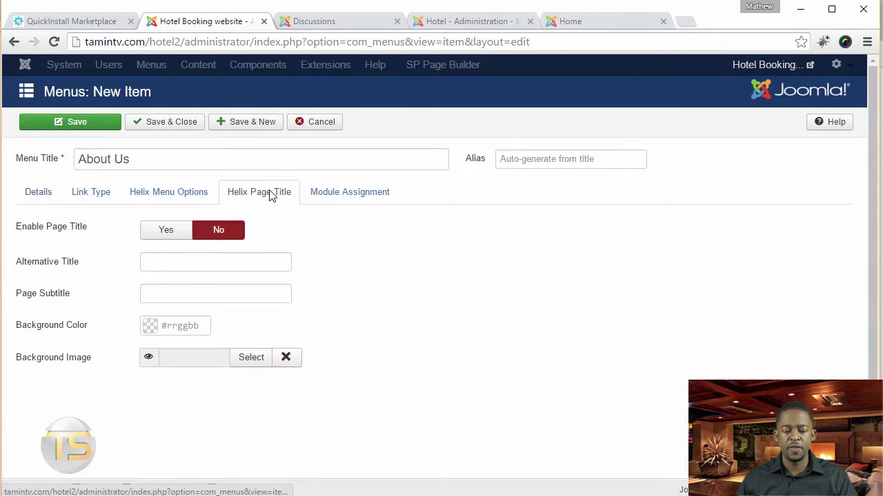
click(58, 194)
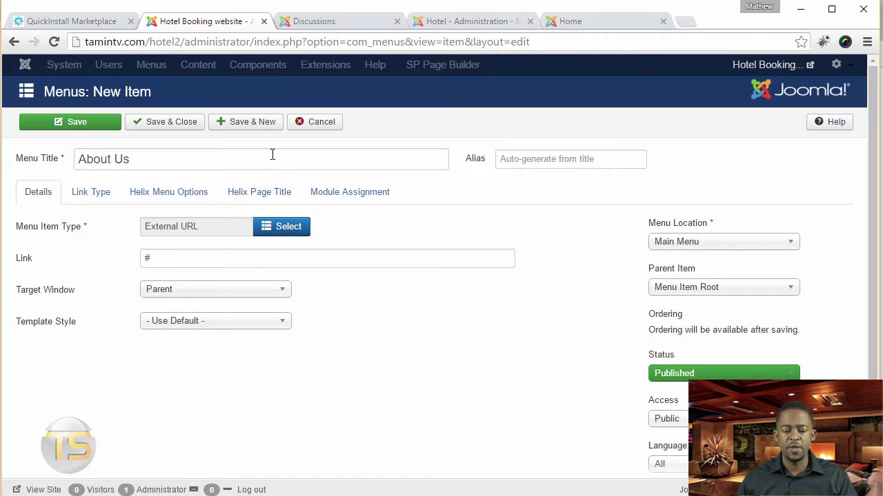
click(248, 129)
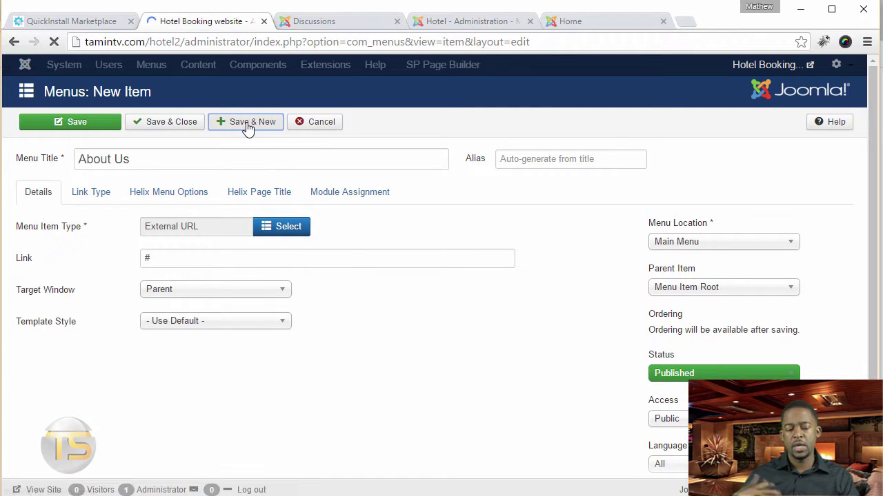
Add 'Rooms' as an External URL menu item linking to # and save it
click(223, 202)
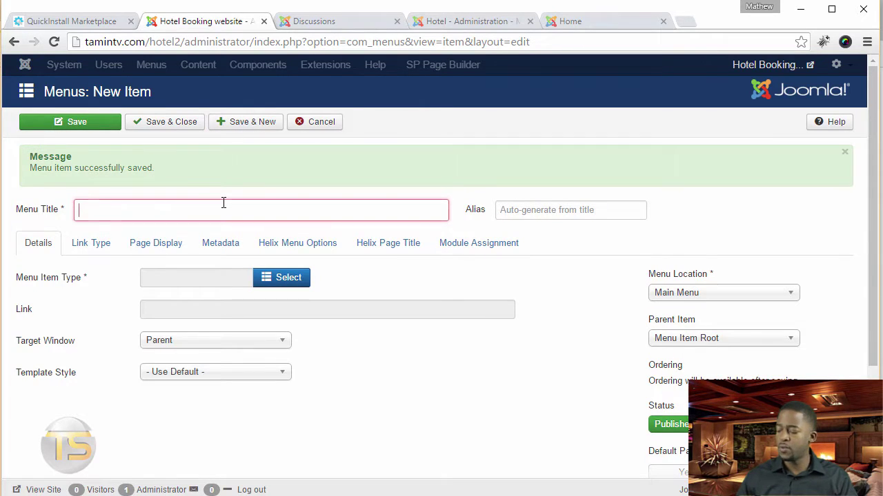
text(R)
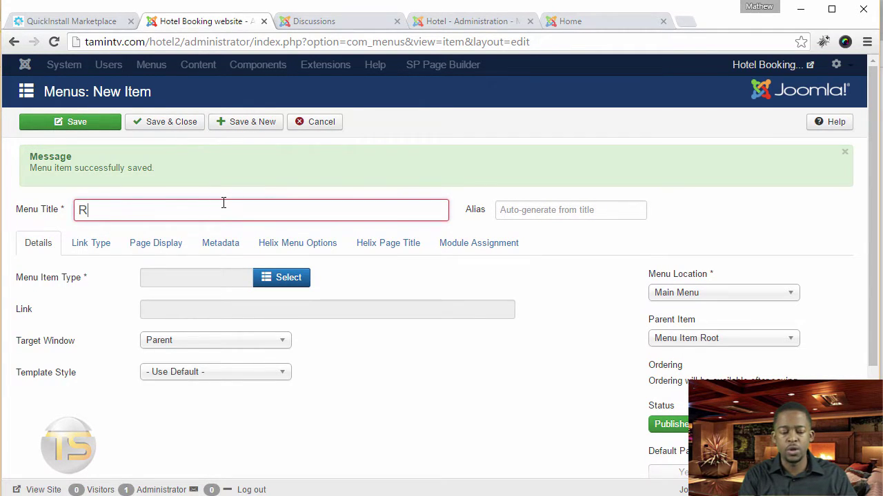
text(ooms)
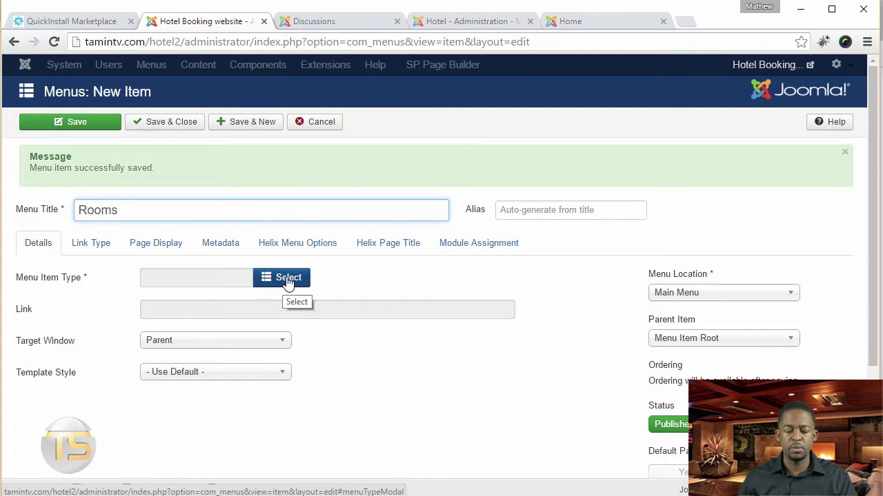
click(288, 282)
scroll(282, 239, down, 2)
scroll(159, 180, up, 2)
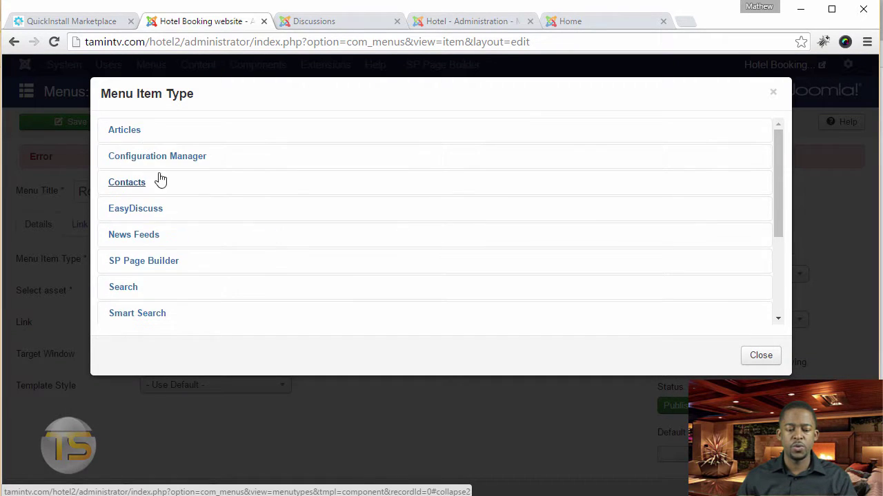
scroll(186, 269, down, 2)
click(114, 224)
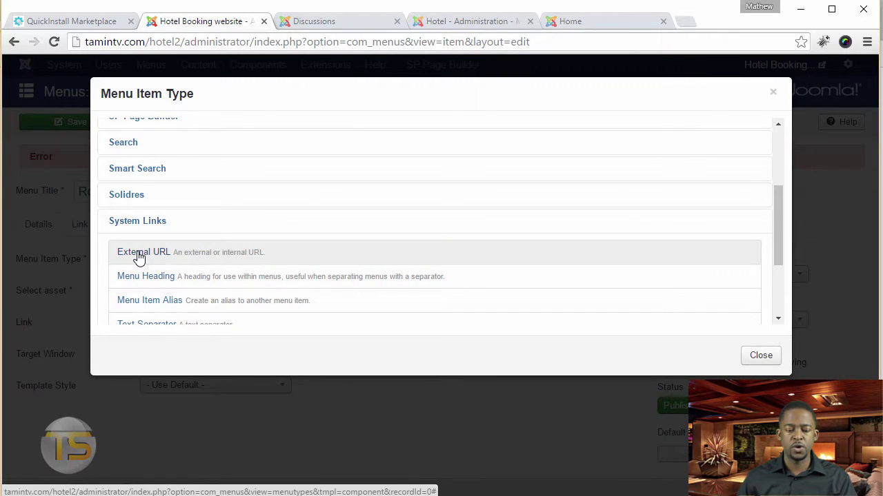
click(139, 254)
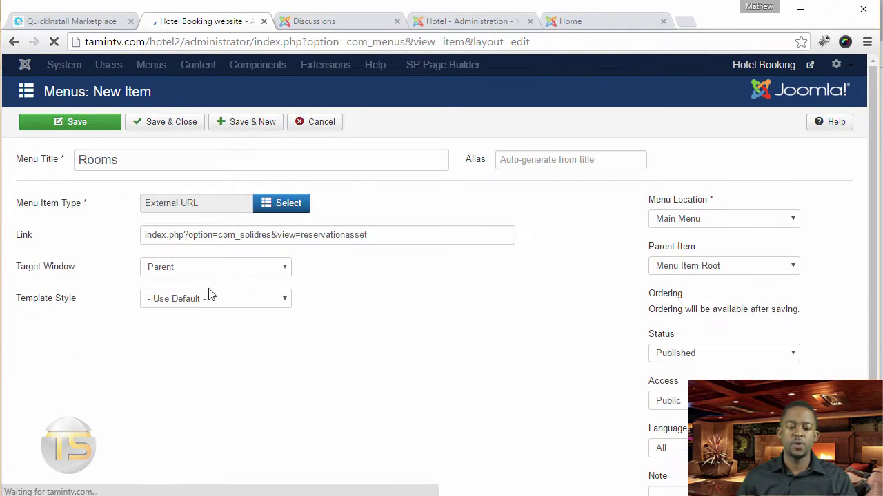
double_click(222, 262)
triple_click(222, 262)
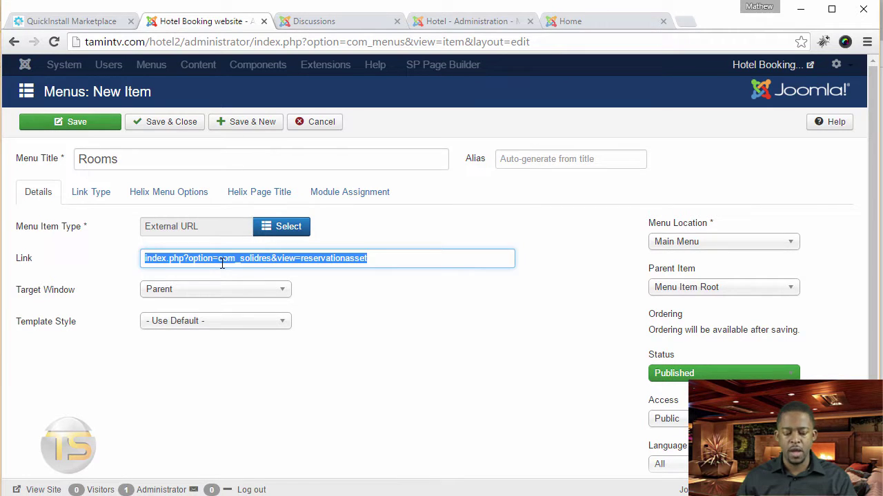
text(#)
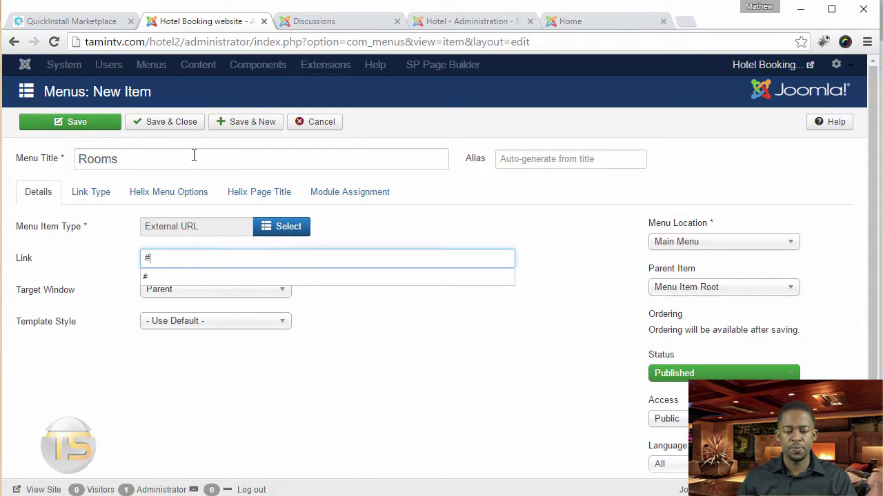
click(194, 155)
click(238, 125)
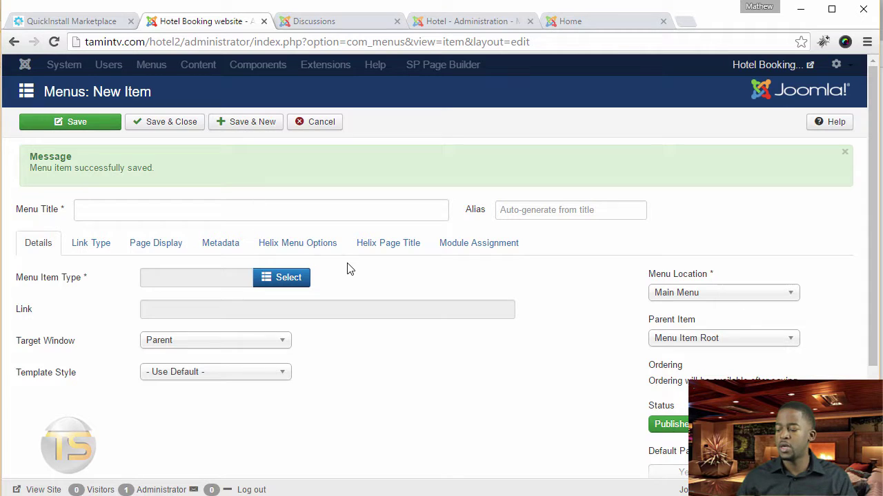
Add 'Gallery' and 'Blog' as further External URL items linking to #
click(250, 209)
text(Gallery)
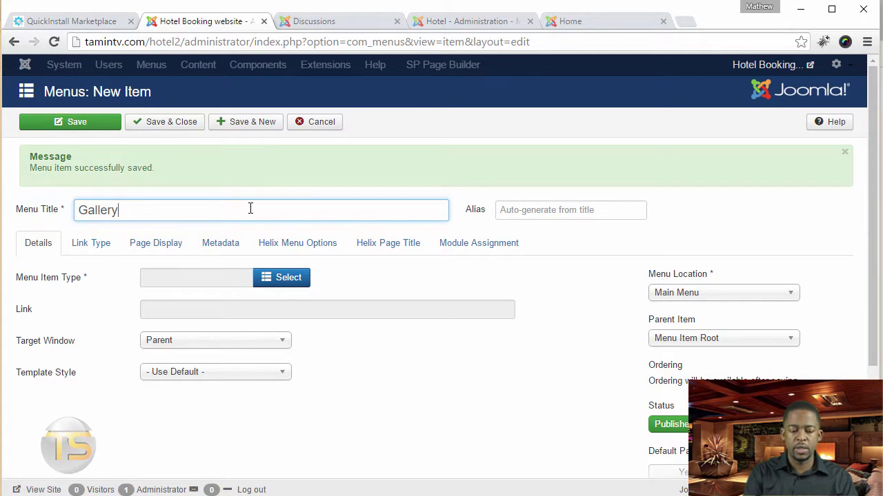
click(291, 280)
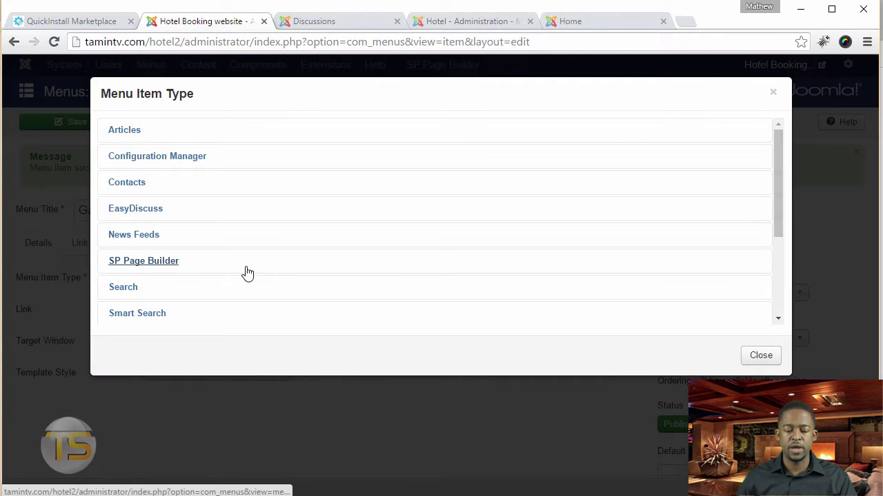
click(241, 125)
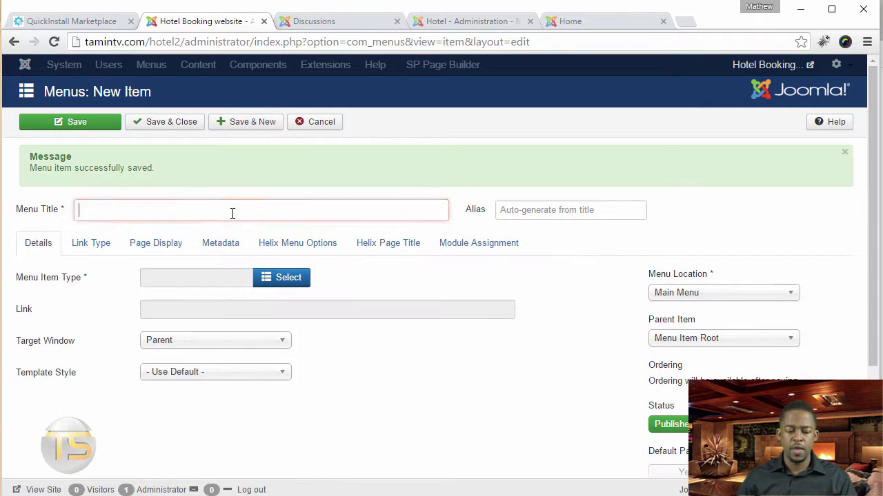
text(Blog)
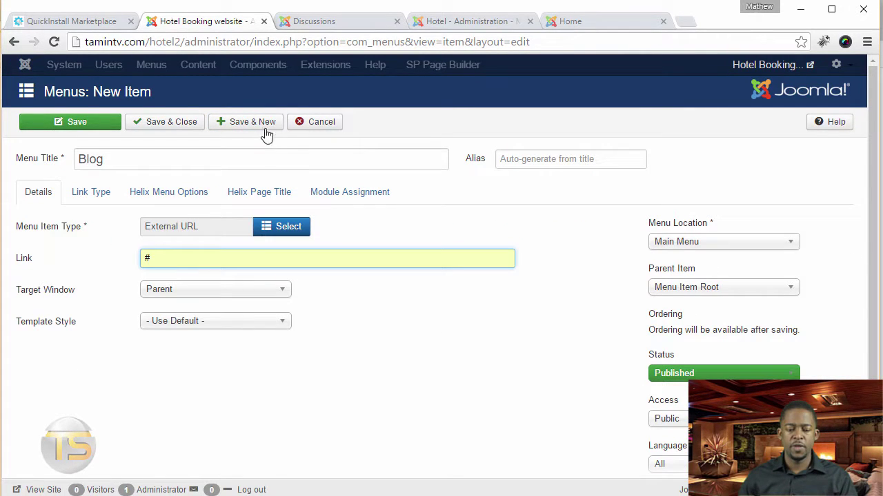
click(253, 124)
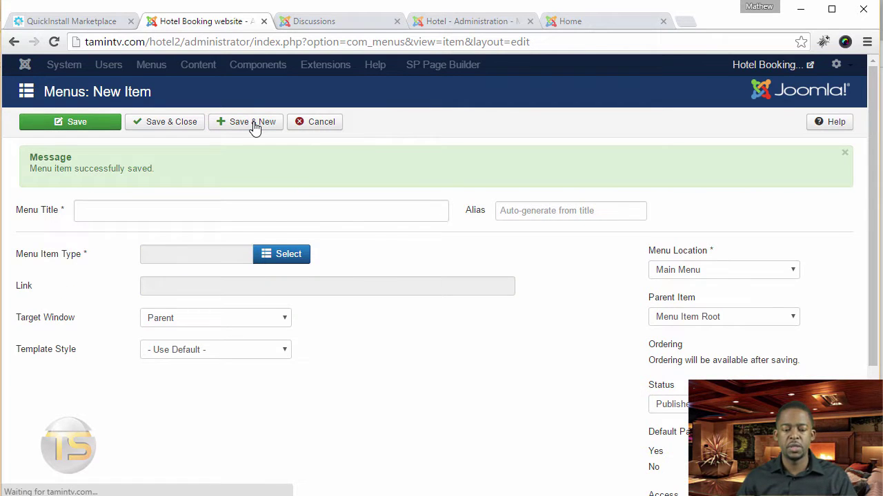
Try a Single Contact item titled Contact, find no contacts exist, and cancel it
click(228, 203)
text(Co)
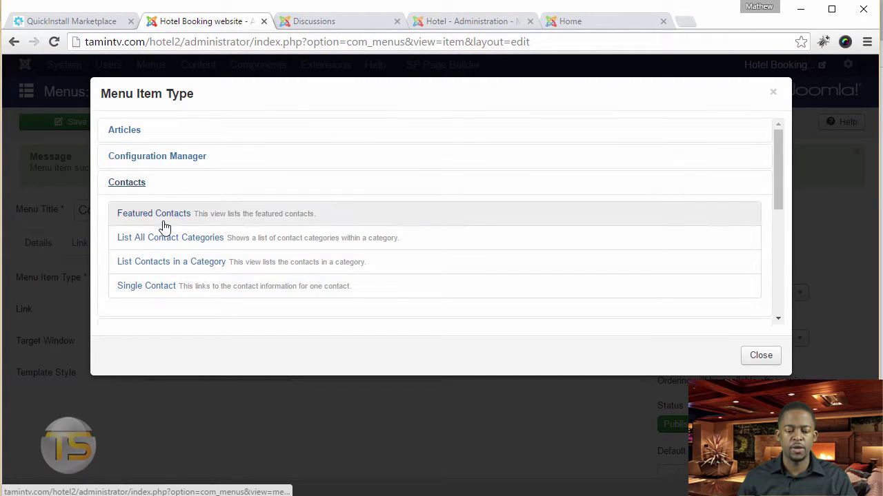
click(134, 287)
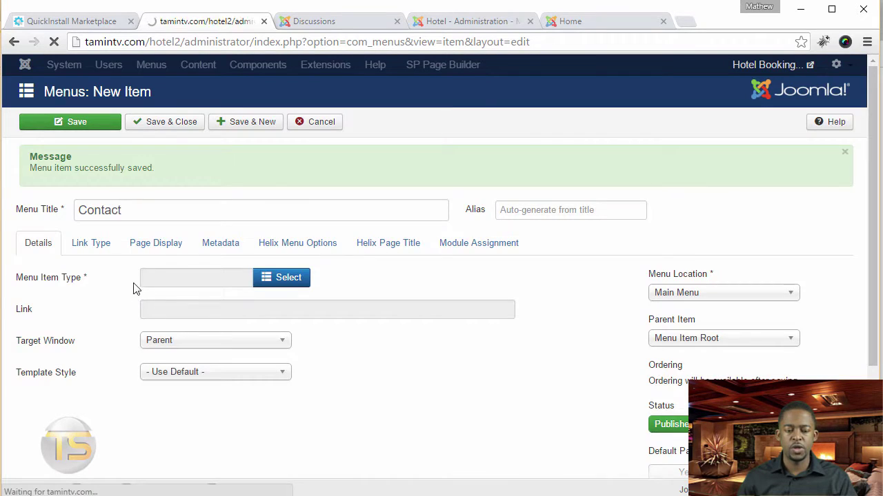
click(274, 265)
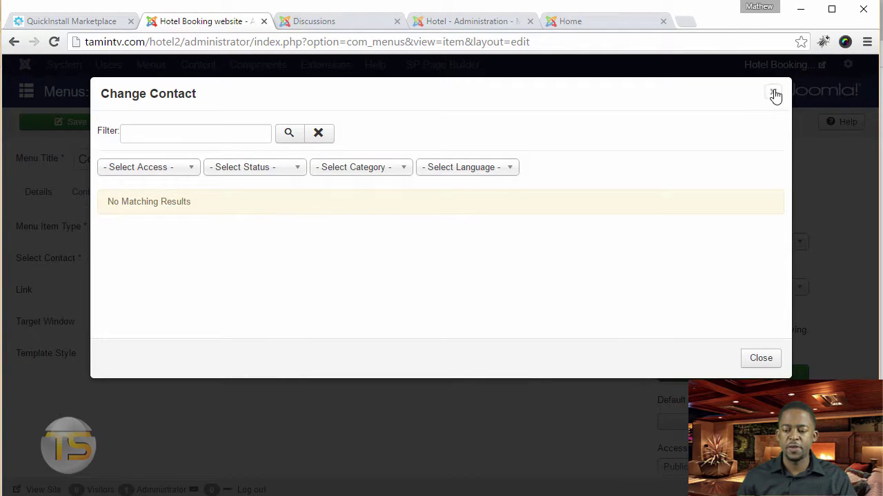
click(773, 93)
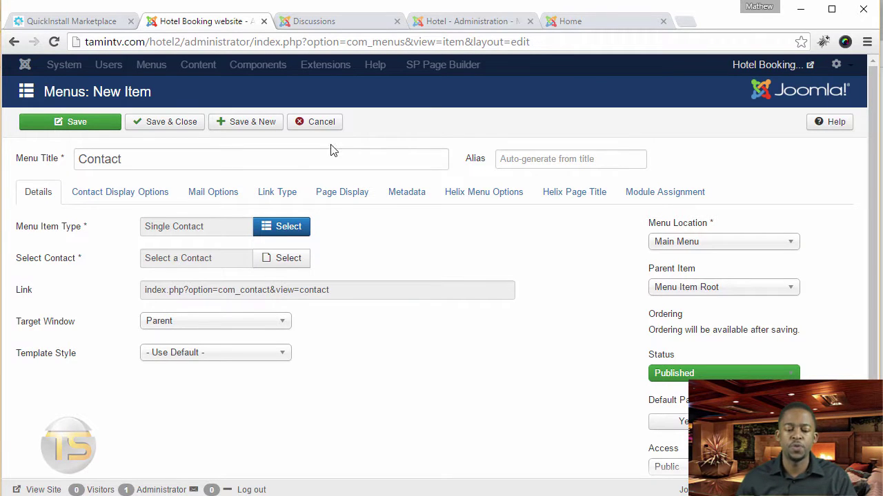
click(317, 124)
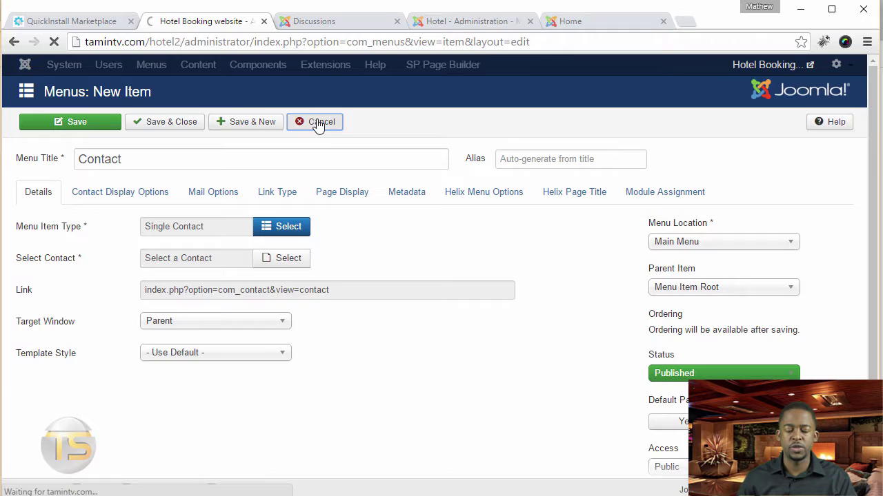
Go to Components > Contacts > Categories
click(289, 66)
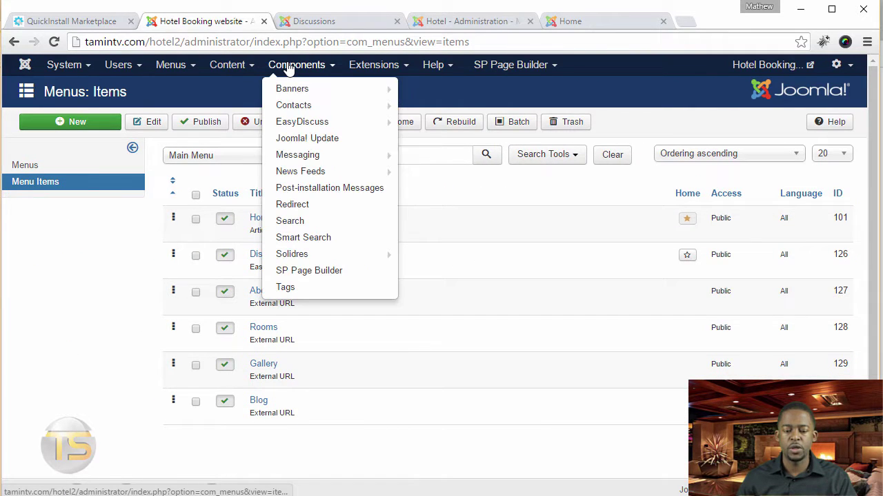
mouse_move(307, 109)
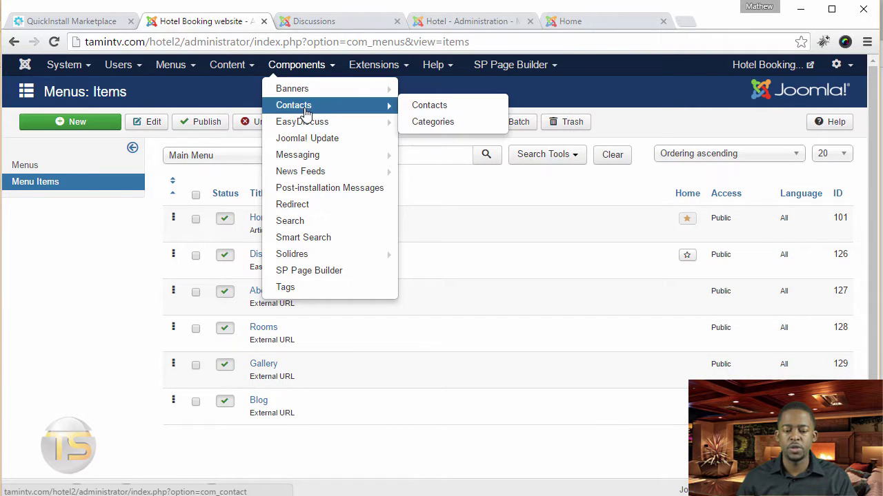
click(430, 123)
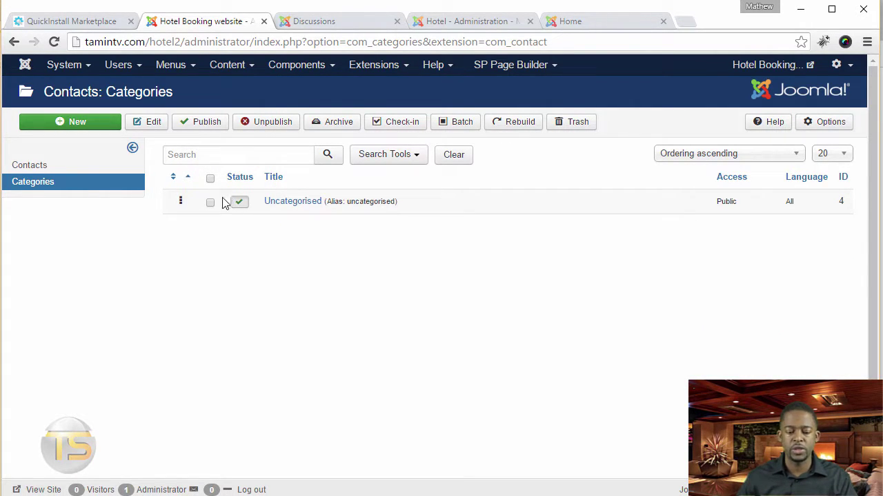
Start a new contact linked to the Super User account
click(77, 172)
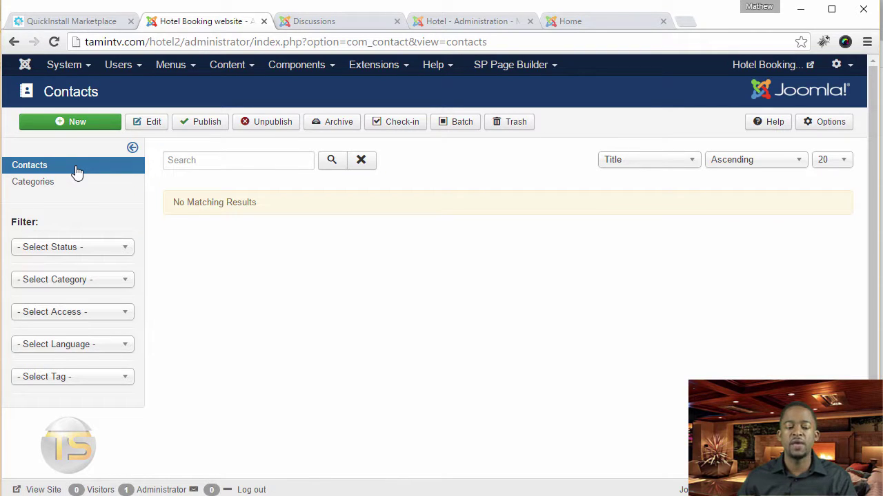
click(77, 124)
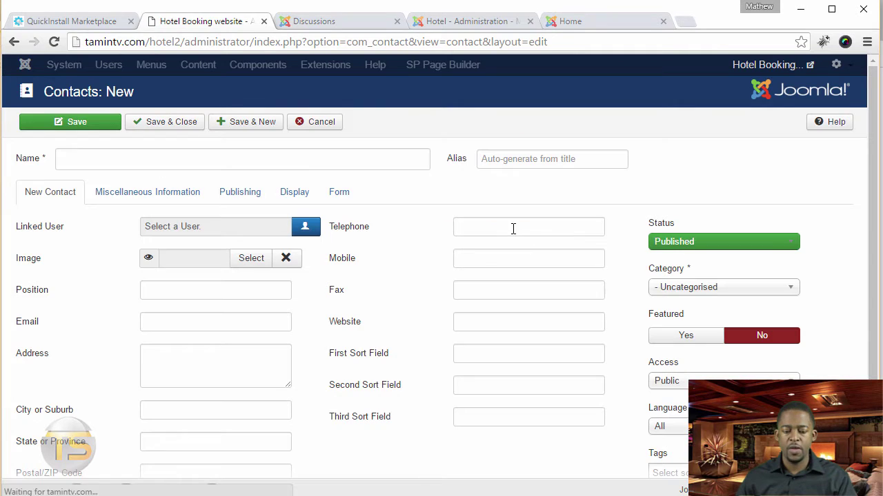
click(512, 228)
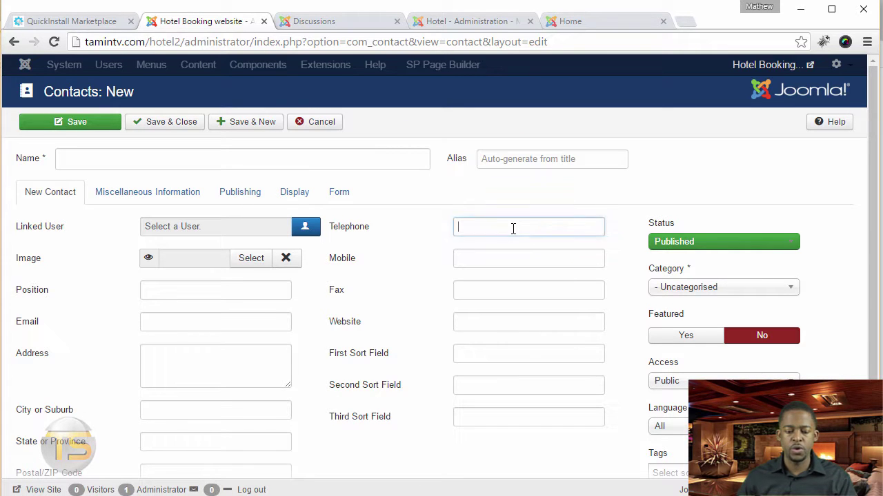
click(308, 230)
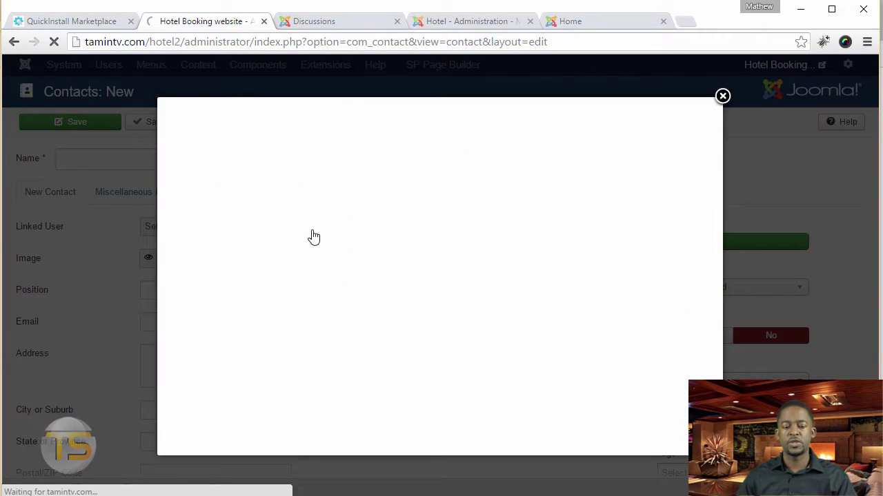
click(192, 164)
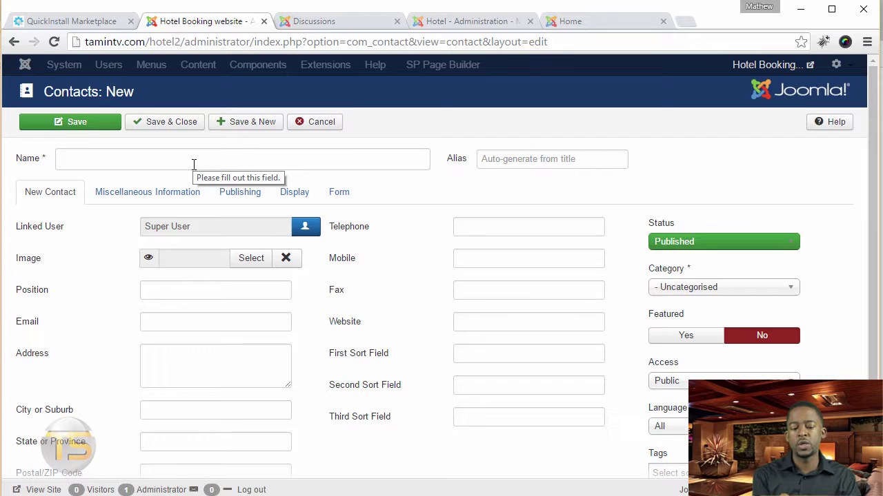
Enter an admin e-mail address for the contact, leaving the telephone field empty
click(233, 322)
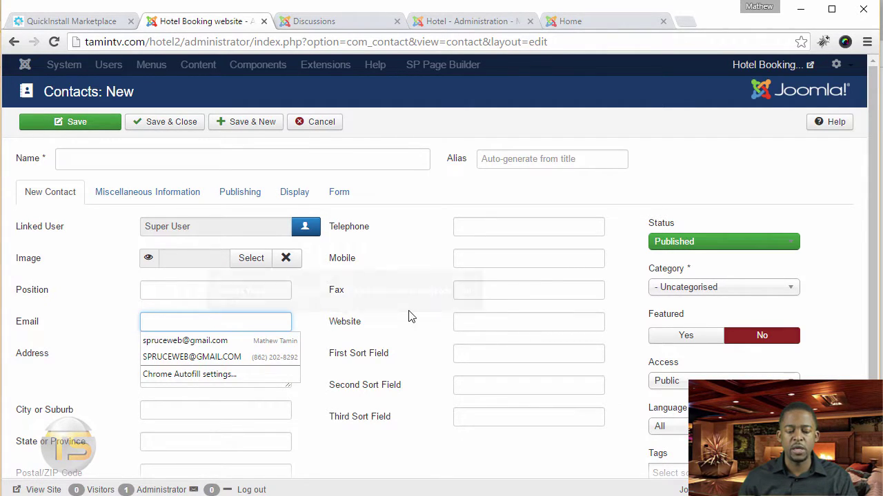
click(271, 327)
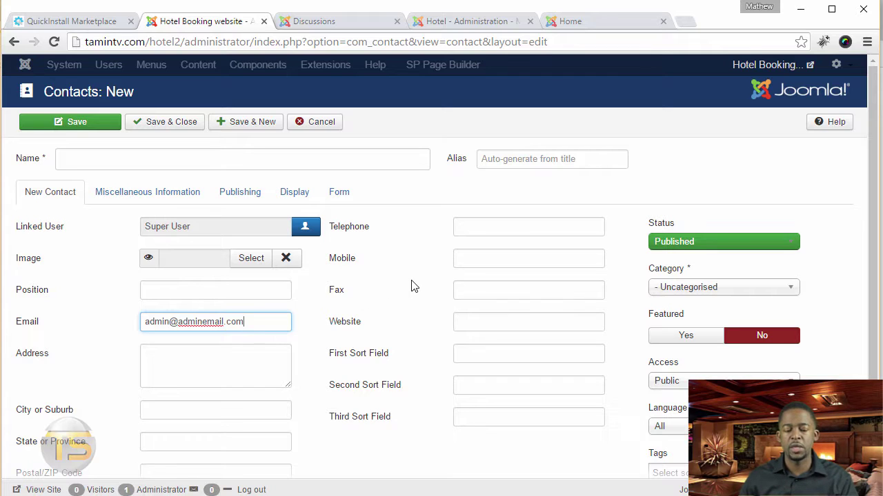
click(580, 225)
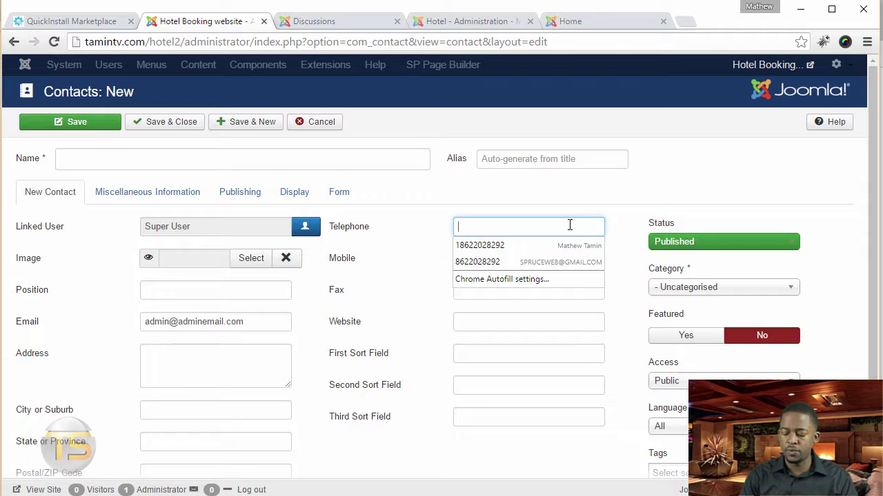
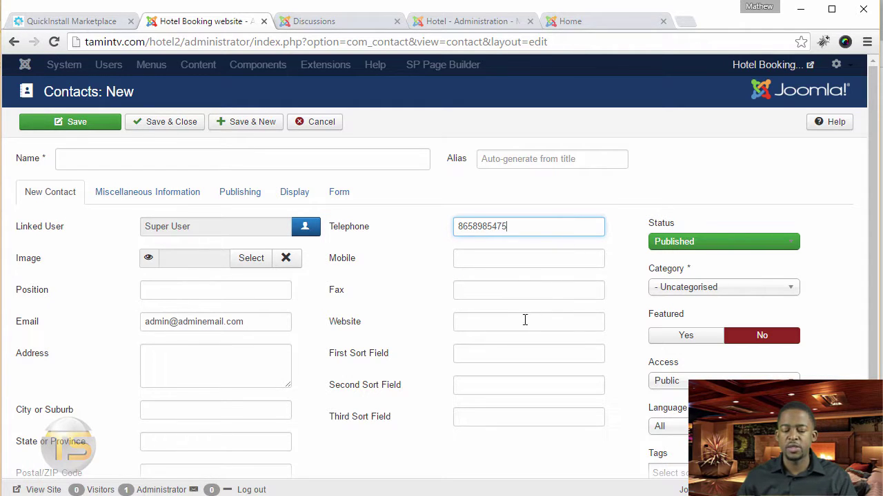
double_click(513, 226)
key(BackSpace)
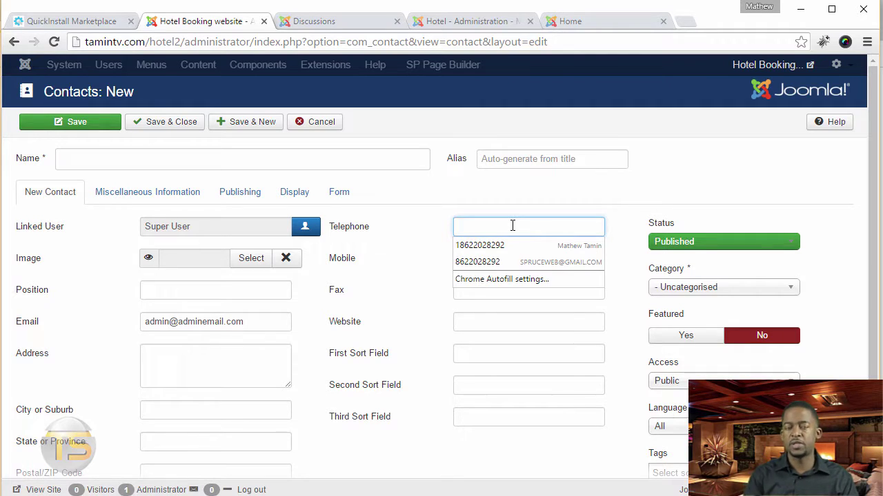
click(338, 196)
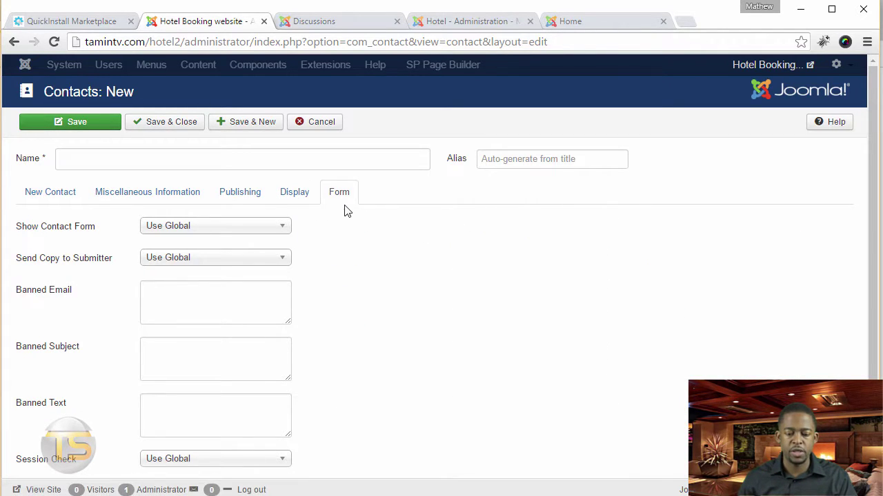
Keep the contact form at Use Global and set the Display Format to Plain
click(234, 226)
click(207, 242)
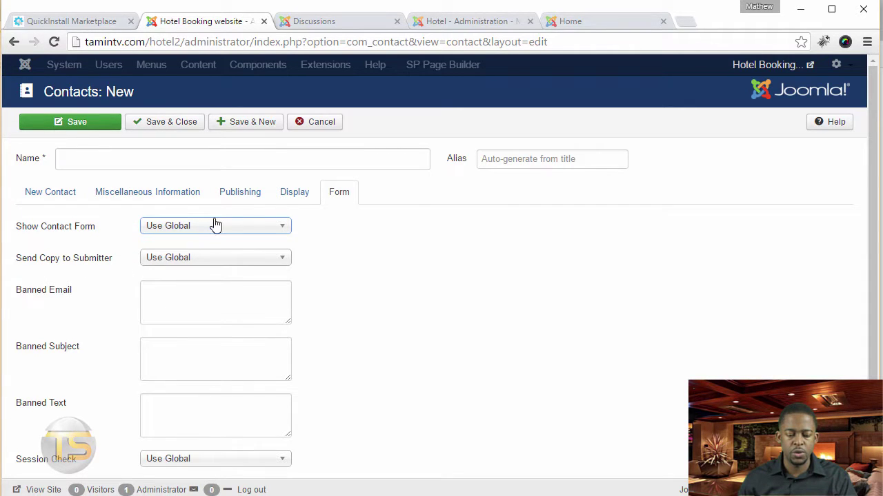
click(298, 192)
click(176, 289)
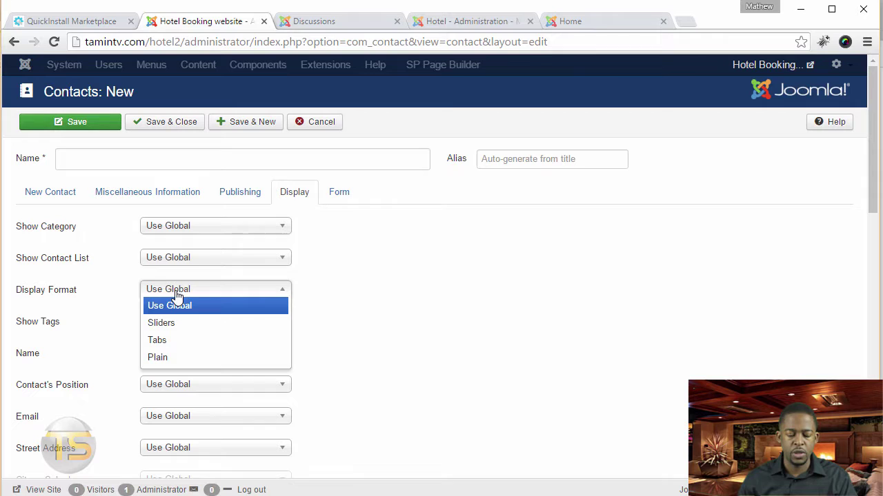
click(186, 358)
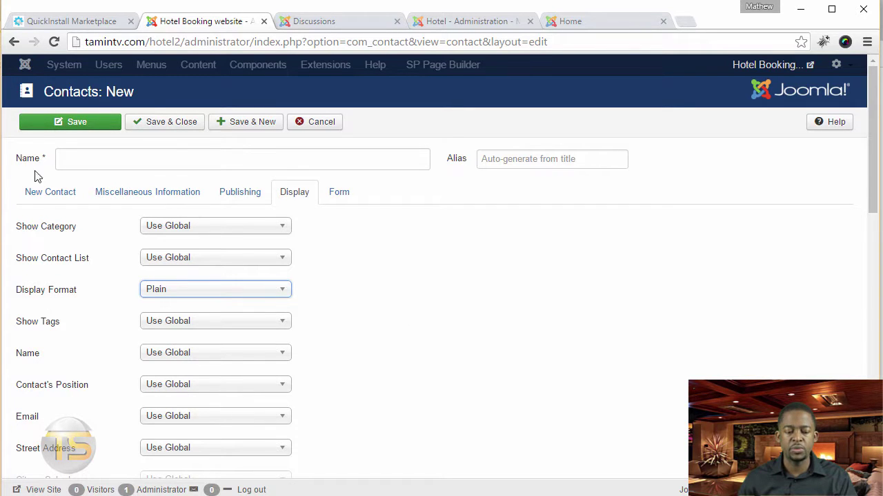
Name the contact 'Contact Us' and save and close it
click(43, 190)
scroll(451, 319, down, 2)
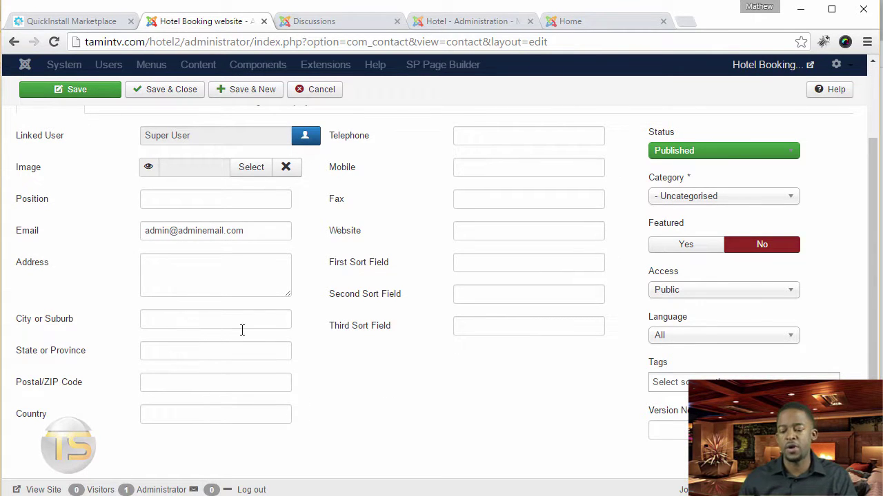
scroll(519, 381, up, 2)
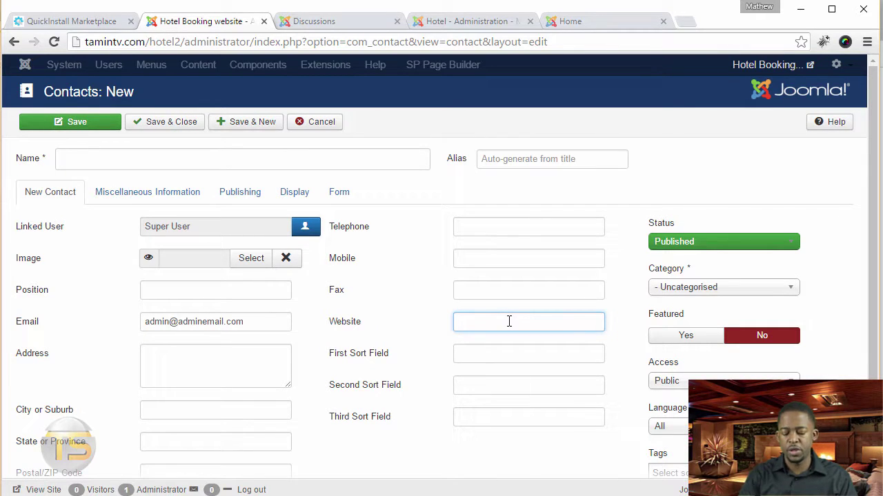
text(ht)
key(BackSpace)
key(BackSpace)
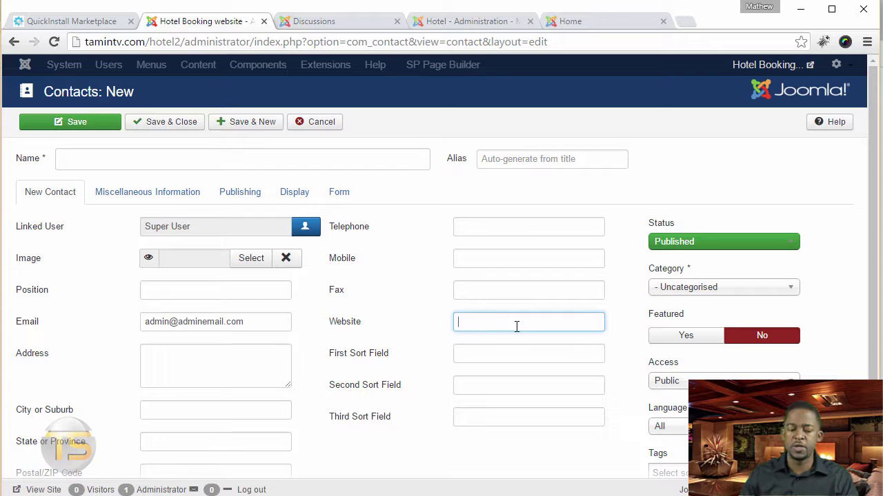
click(168, 124)
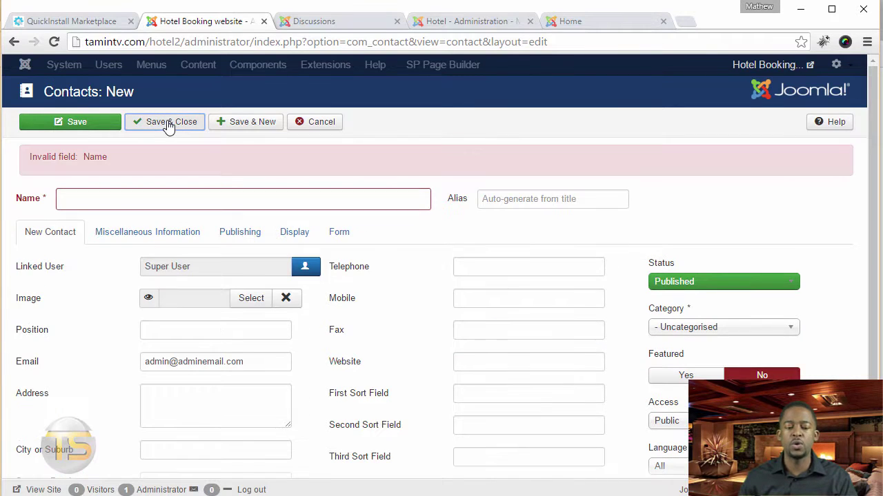
click(164, 196)
text(C)
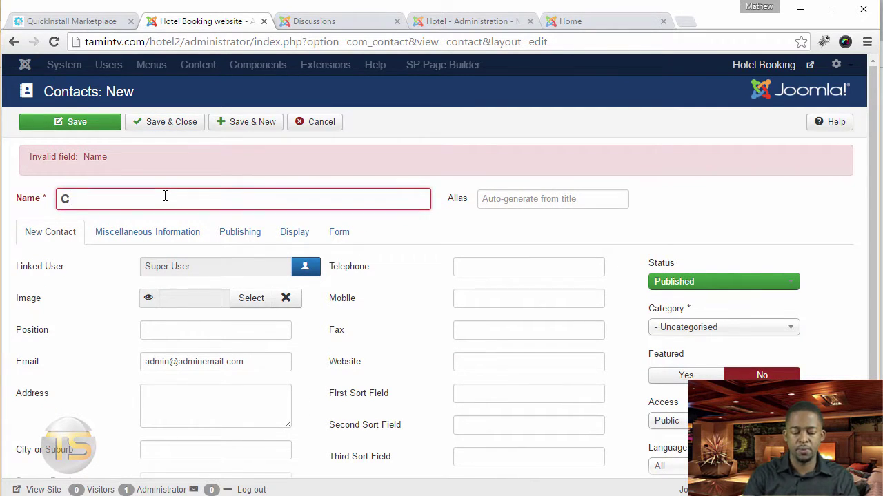
text(ontact Us)
click(184, 127)
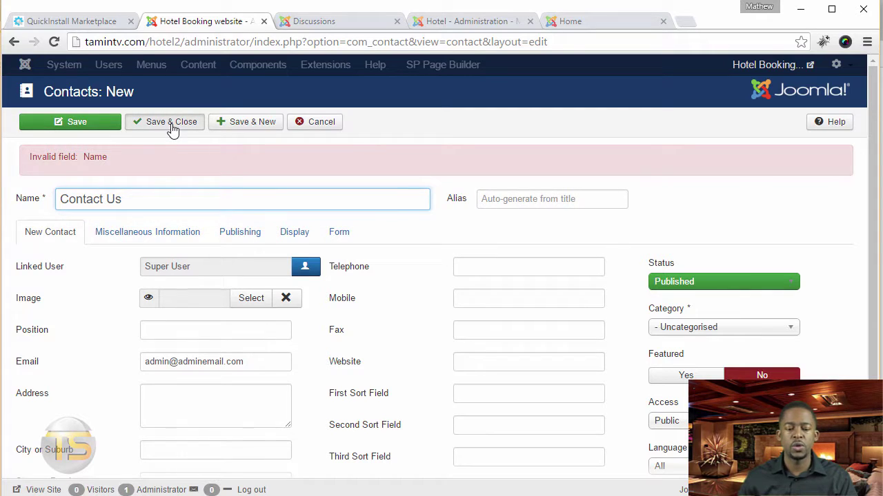
Start a new Main Menu item titled 'Contact'
click(178, 67)
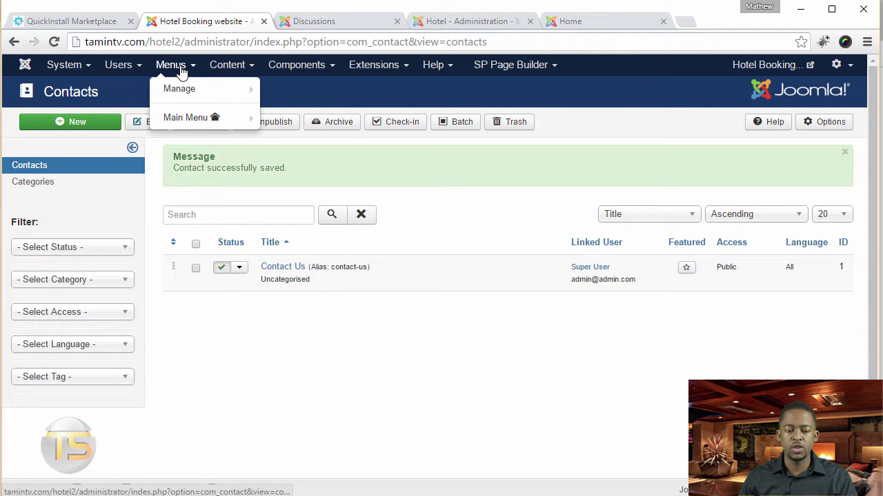
click(186, 119)
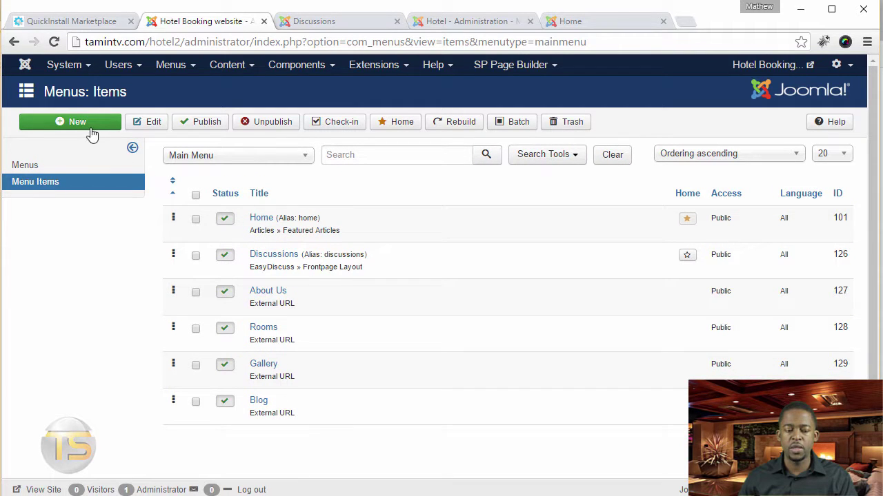
click(77, 122)
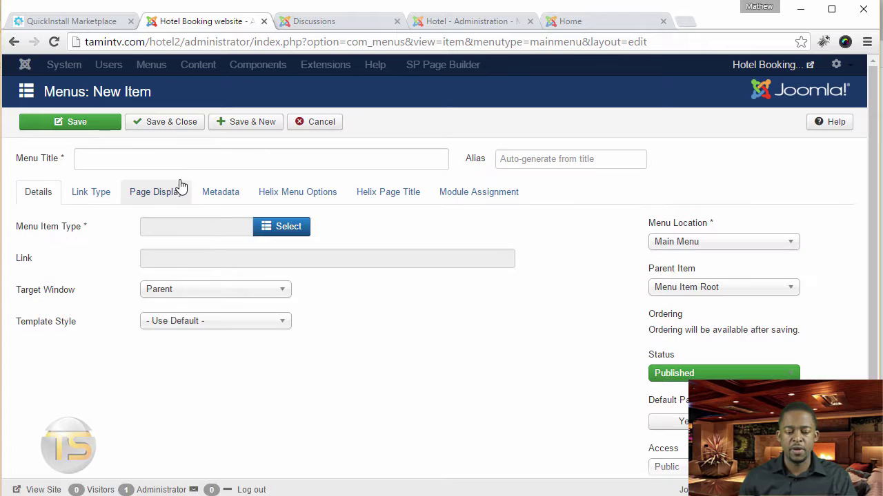
click(193, 161)
text(Contac)
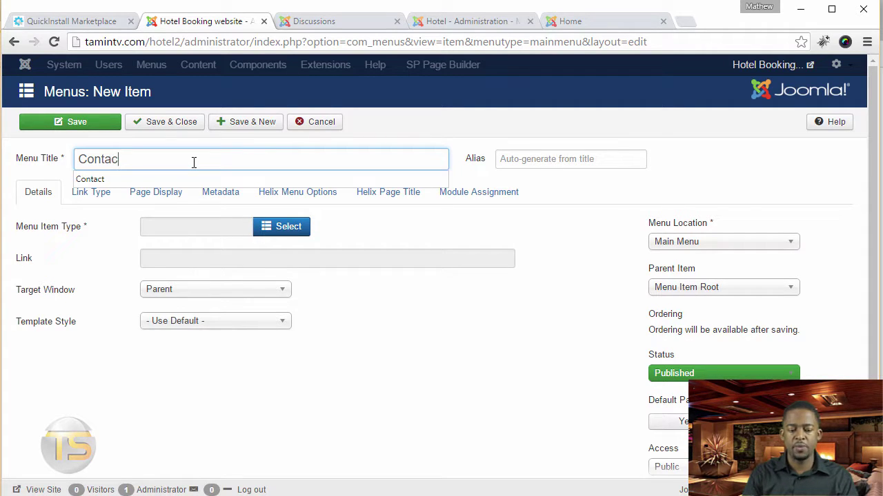
text(t)
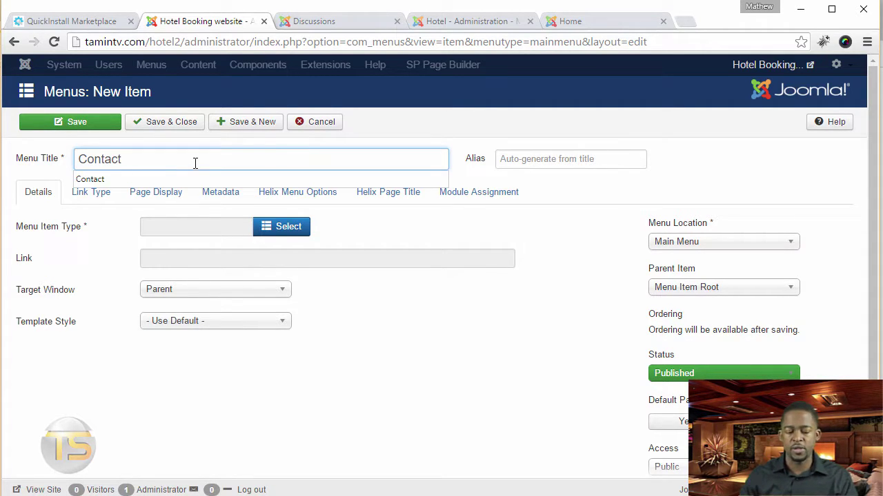
Make it a Contacts > Single Contact page linked to the Contact Us contact
click(268, 226)
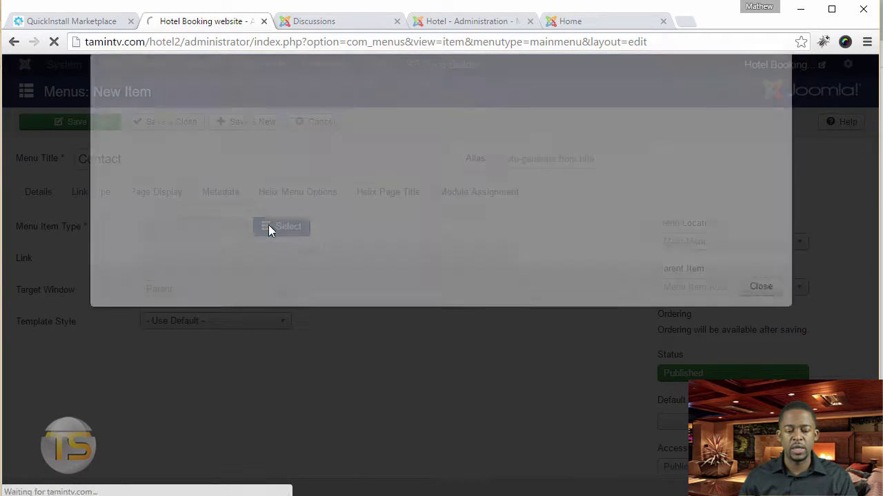
click(120, 184)
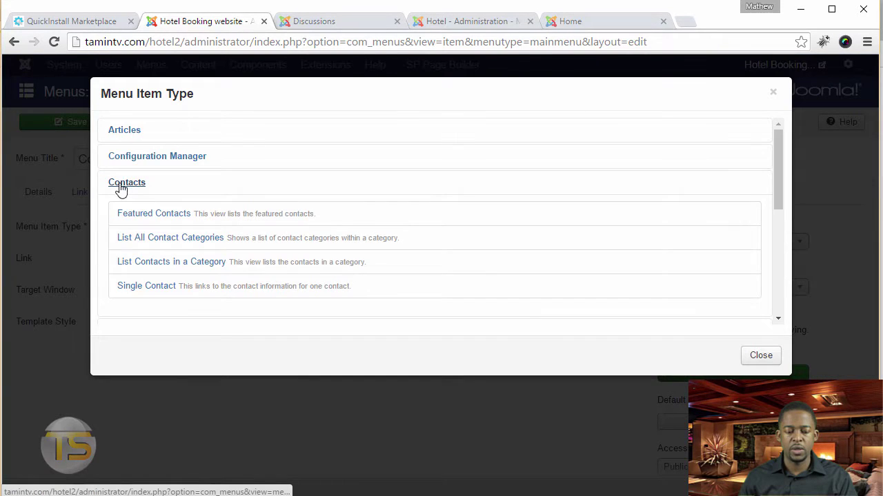
click(144, 287)
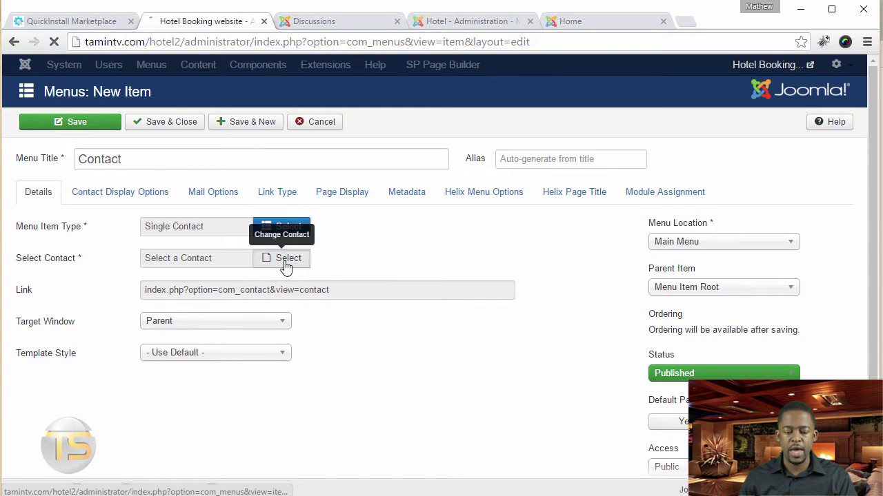
click(291, 267)
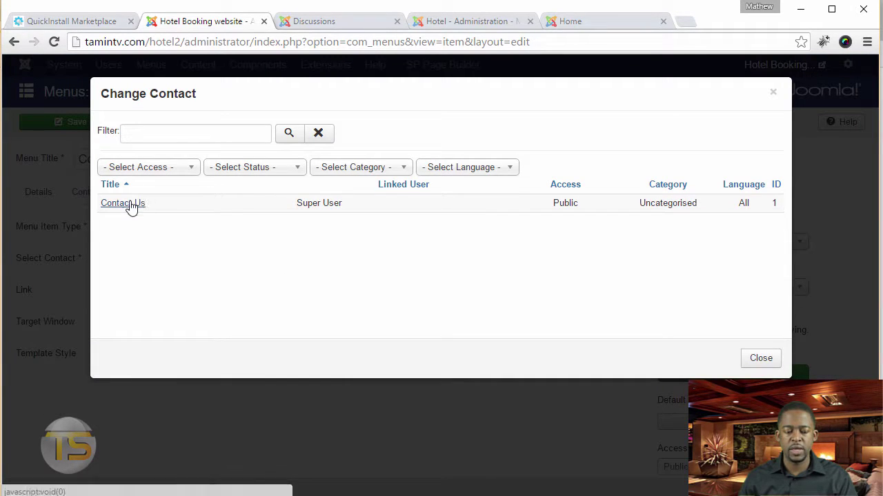
click(128, 205)
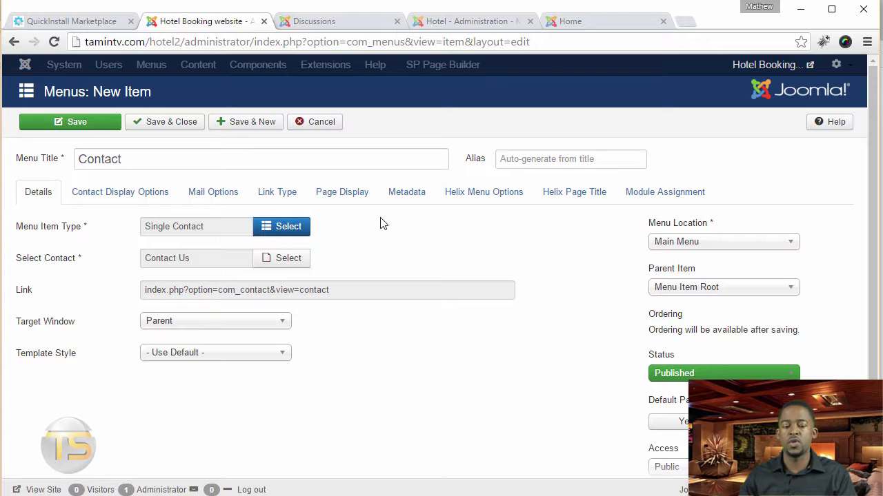
Save the Contact item, then rename Discussions to 'Forums' with alias 'forums' and save
click(178, 129)
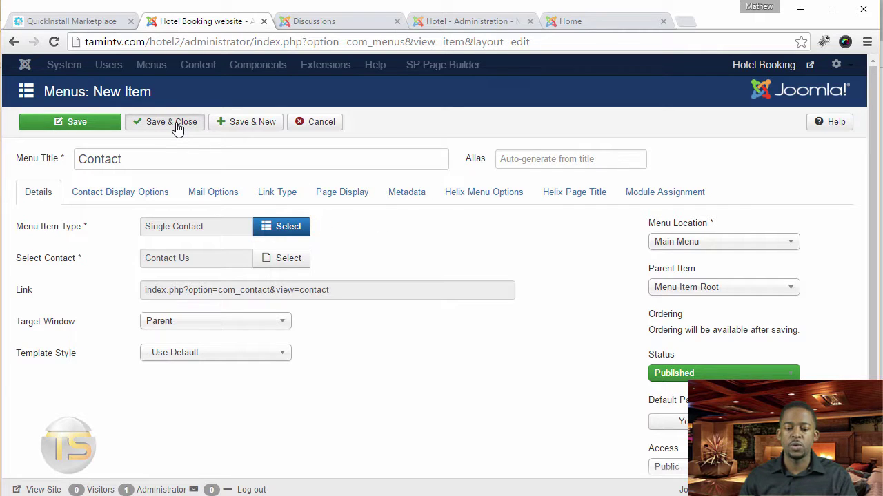
click(274, 316)
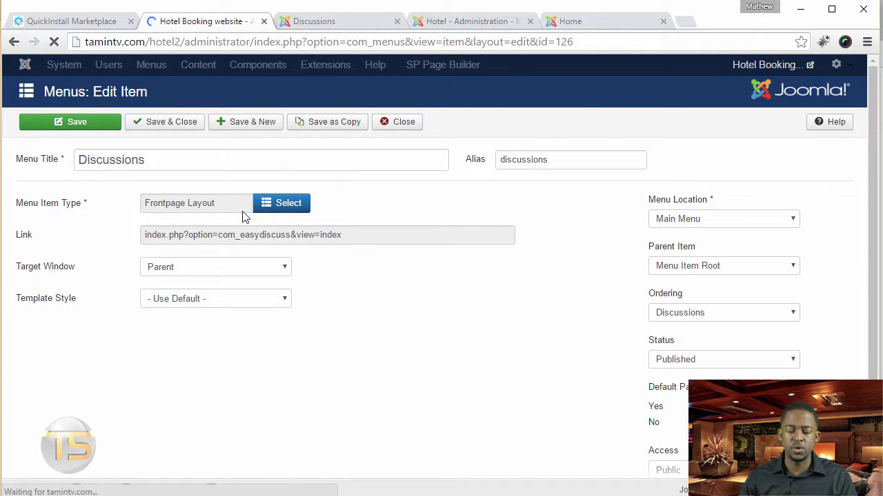
triple_click(211, 161)
text(Forums)
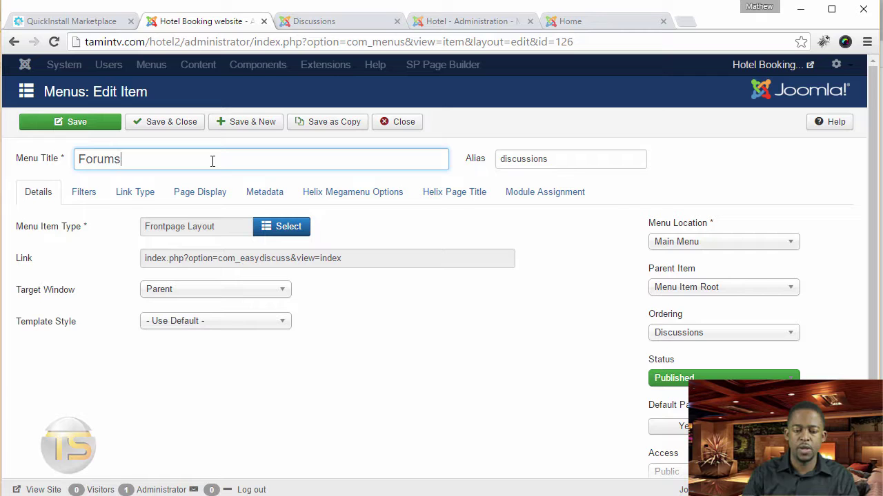
triple_click(570, 158)
text(forums)
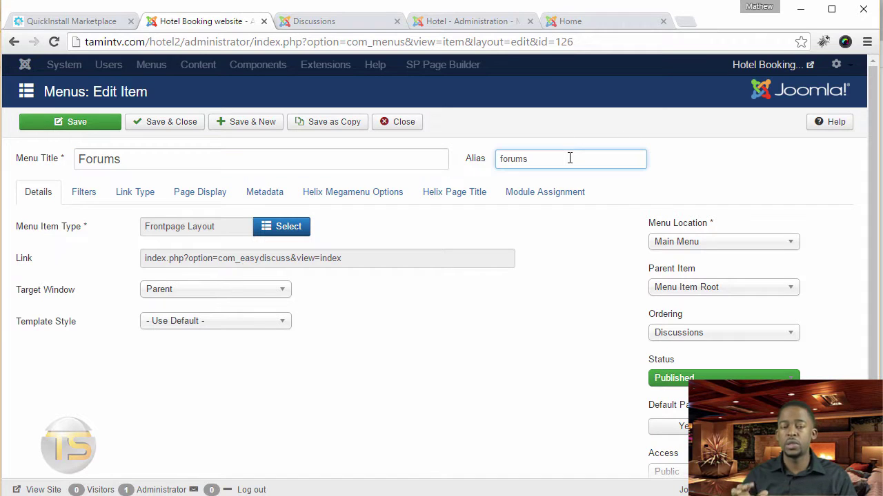
click(168, 124)
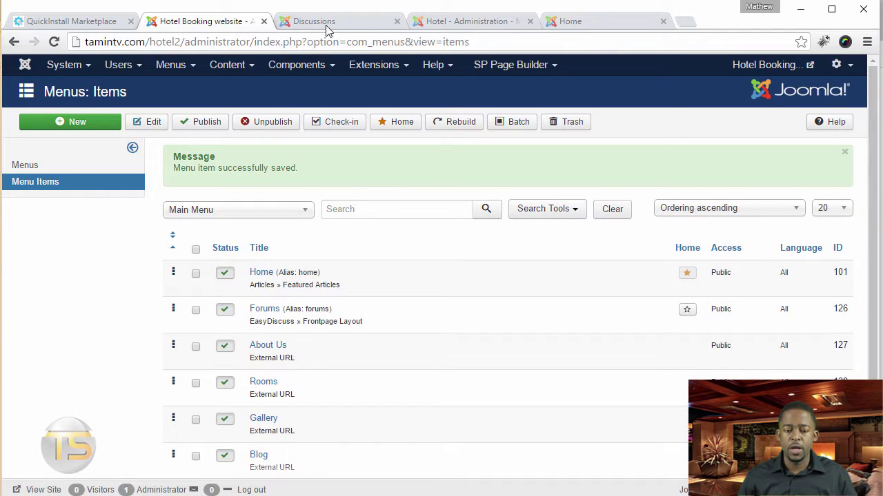
Open the live Resort home page to view the updated Main Menu
click(331, 23)
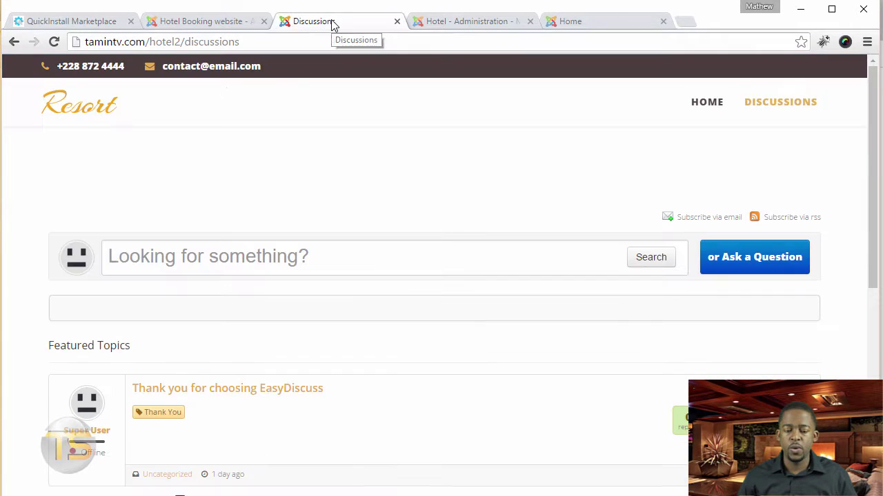
click(82, 114)
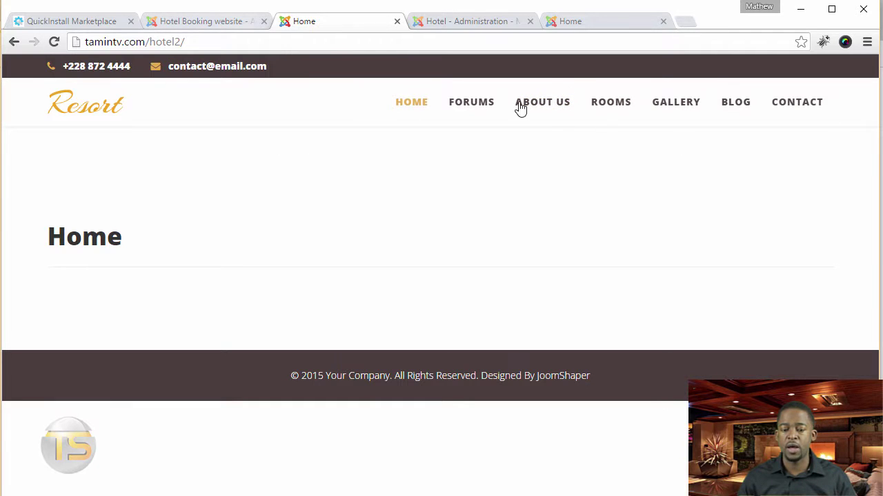
Drag Forums below Blog in the Main Menu order, just before Contact
click(220, 26)
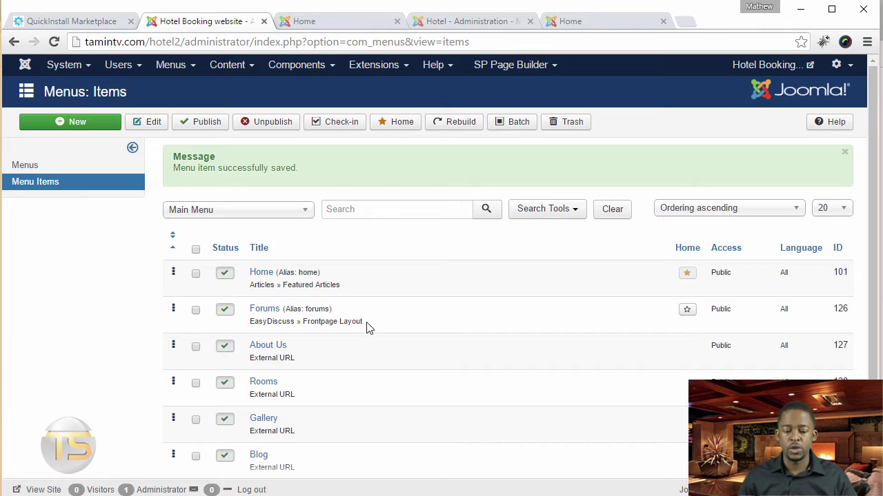
scroll(366, 326, down, 2)
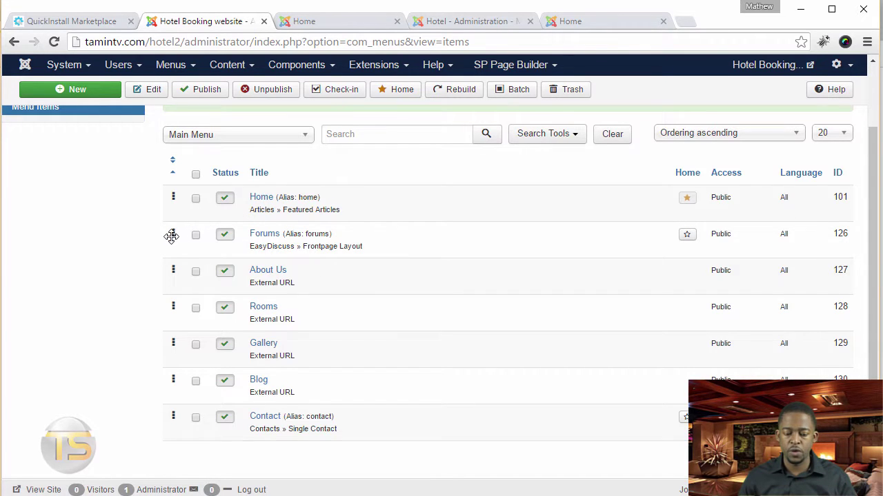
drag(172, 237, 188, 407)
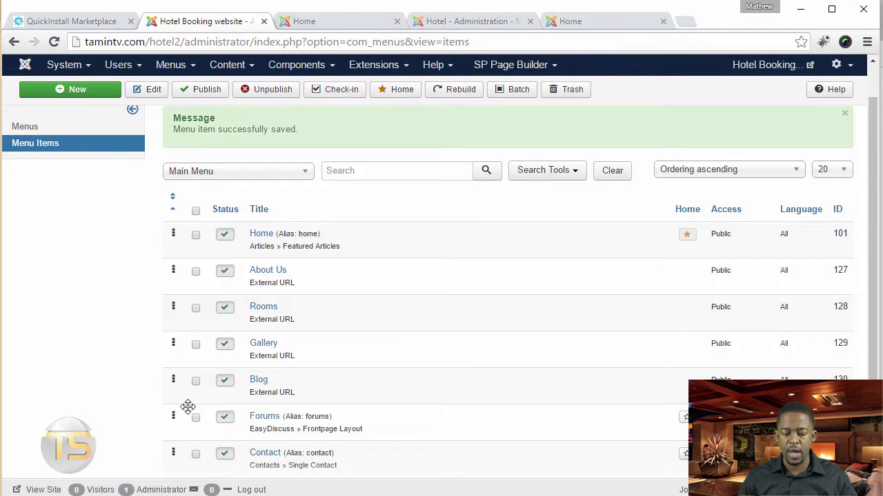
click(320, 22)
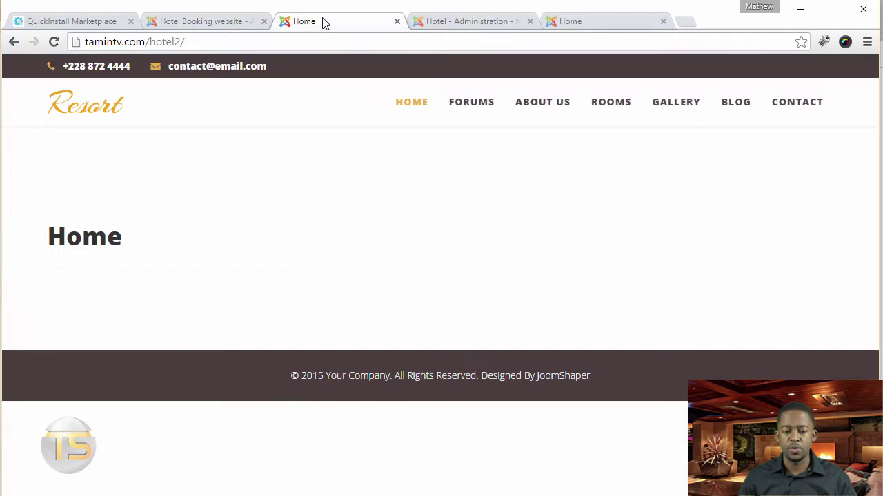
Reload the front-end home page to confirm the new Main Menu order ending with Contact
click(53, 41)
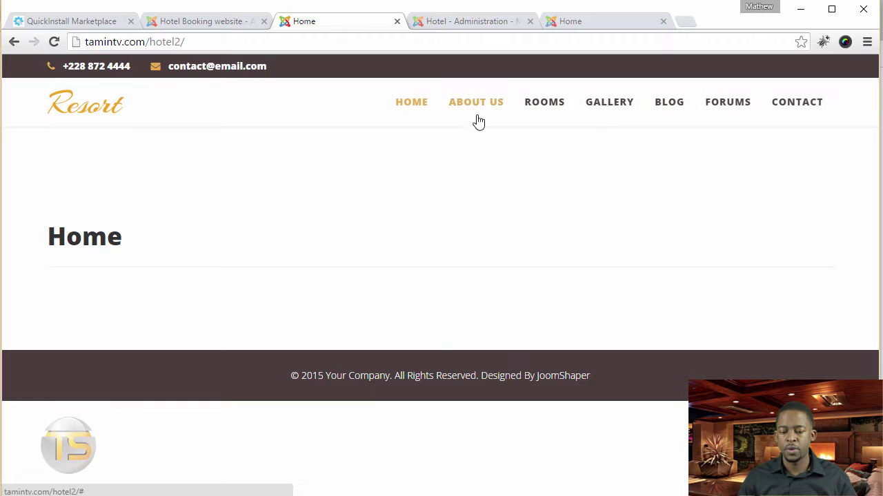